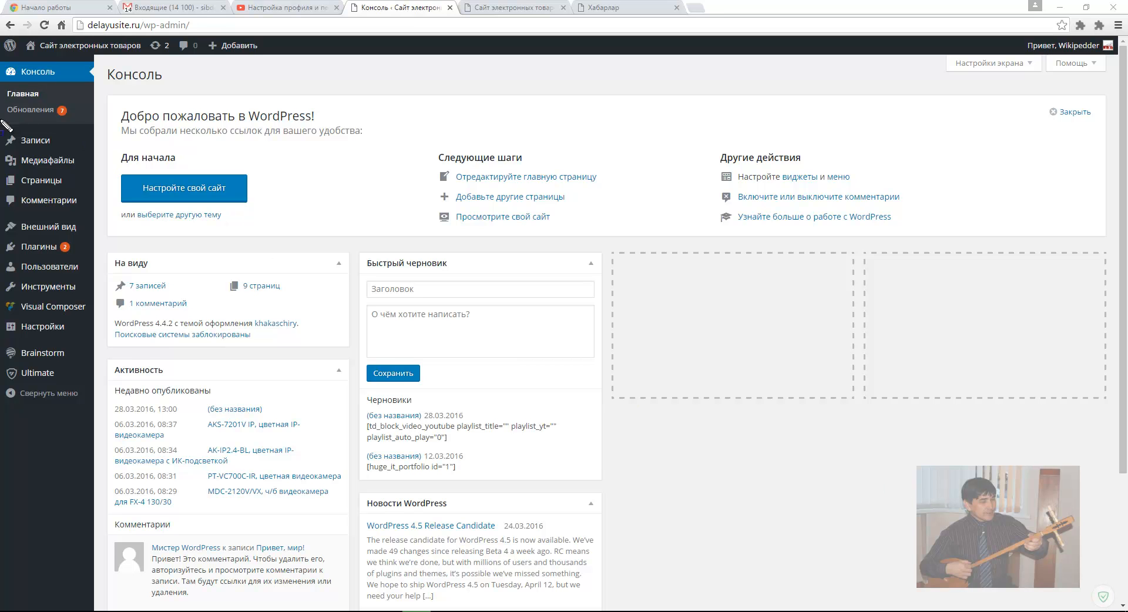
# Start a new post in the site's admin area.
pyautogui.moveTo(5, 128)
pyautogui.mouseDown()
pyautogui.moveTo(13, 147)
pyautogui.moveTo(82, 154)
pyautogui.mouseUp()
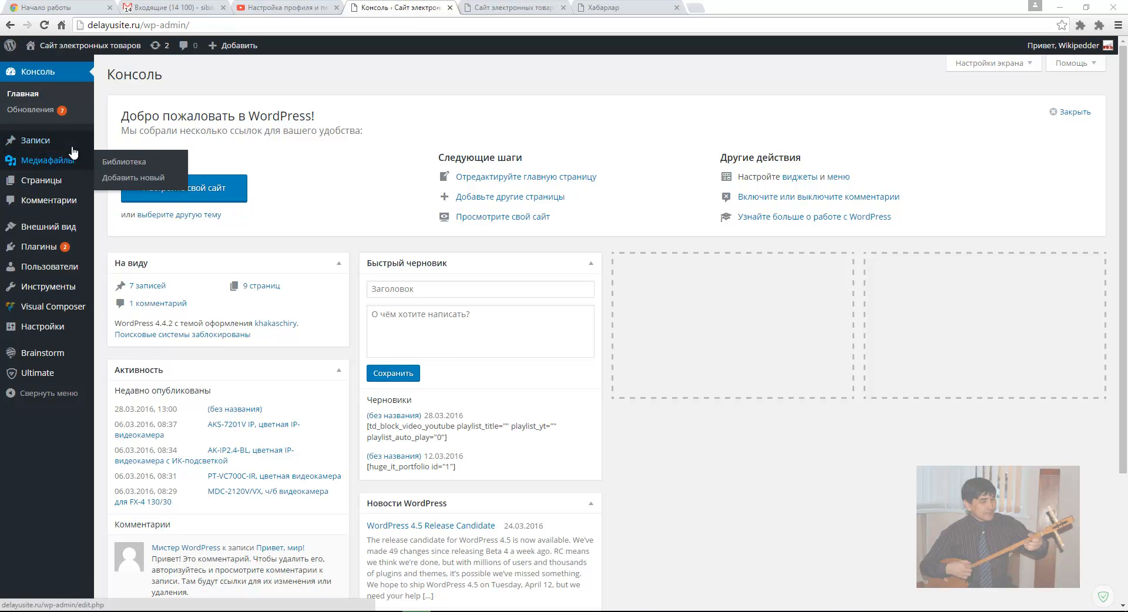
pyautogui.moveTo(47, 145)
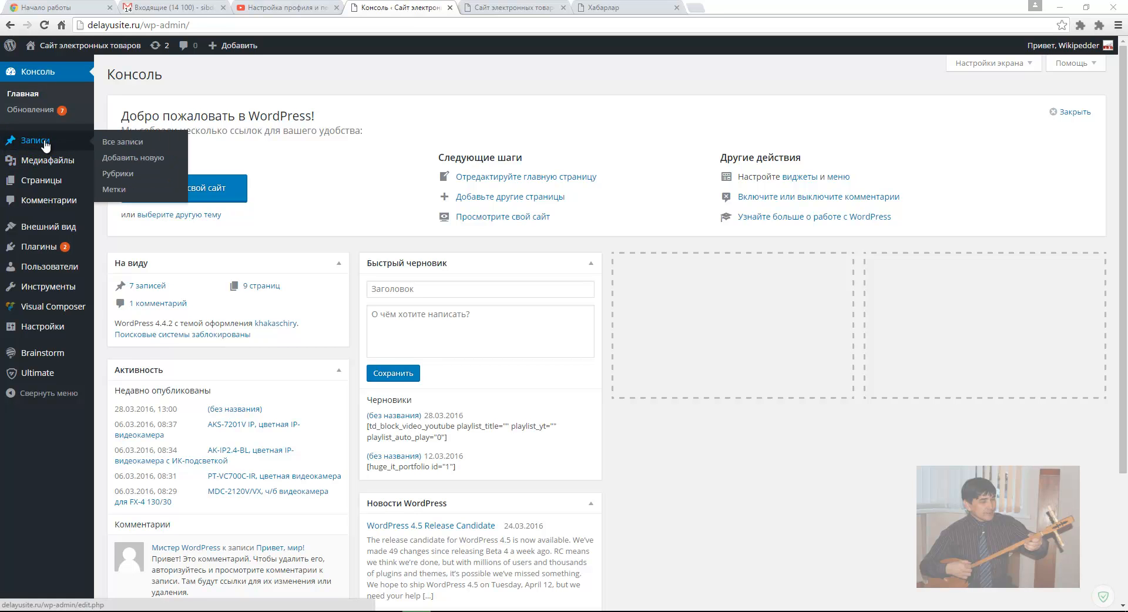
pyautogui.click(130, 157)
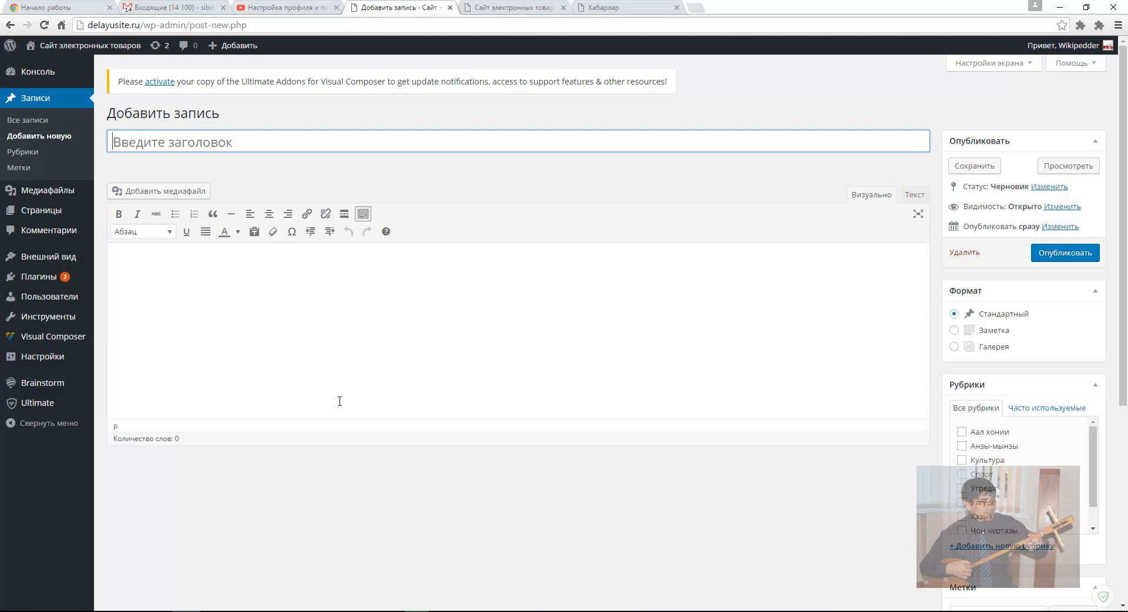
pyautogui.press('shift')
pyautogui.moveTo(101, 119)
pyautogui.mouseDown()
pyautogui.moveTo(102, 169)
pyautogui.moveTo(941, 168)
pyautogui.mouseUp()
pyautogui.moveTo(111, 231)
pyautogui.mouseDown()
pyautogui.moveTo(638, 419)
pyautogui.moveTo(950, 419)
pyautogui.moveTo(932, 436)
pyautogui.mouseUp()
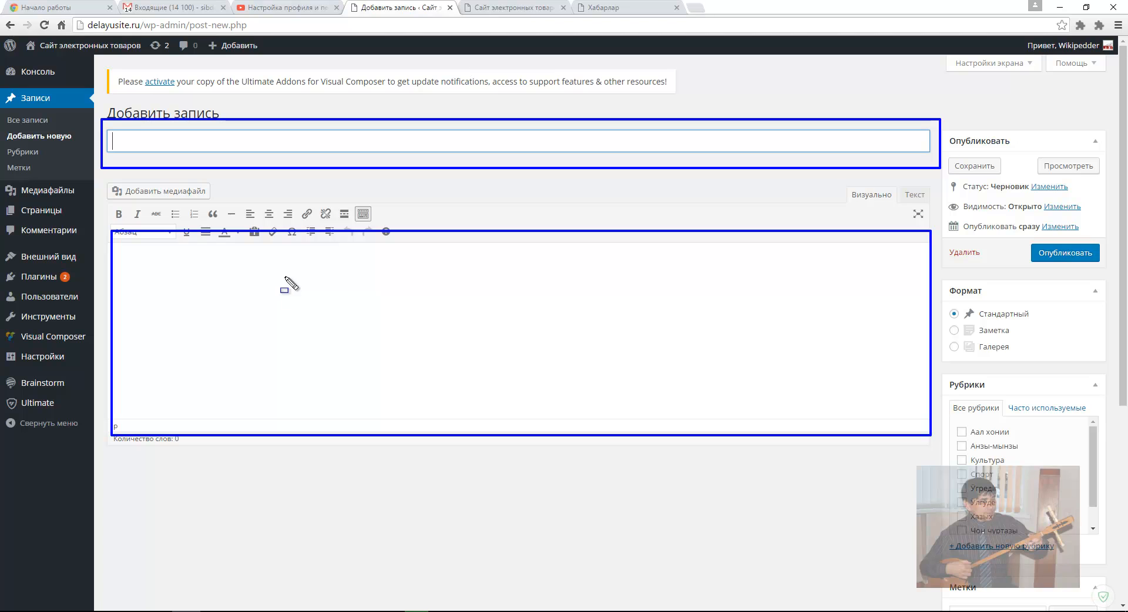
pyautogui.press('Escape')
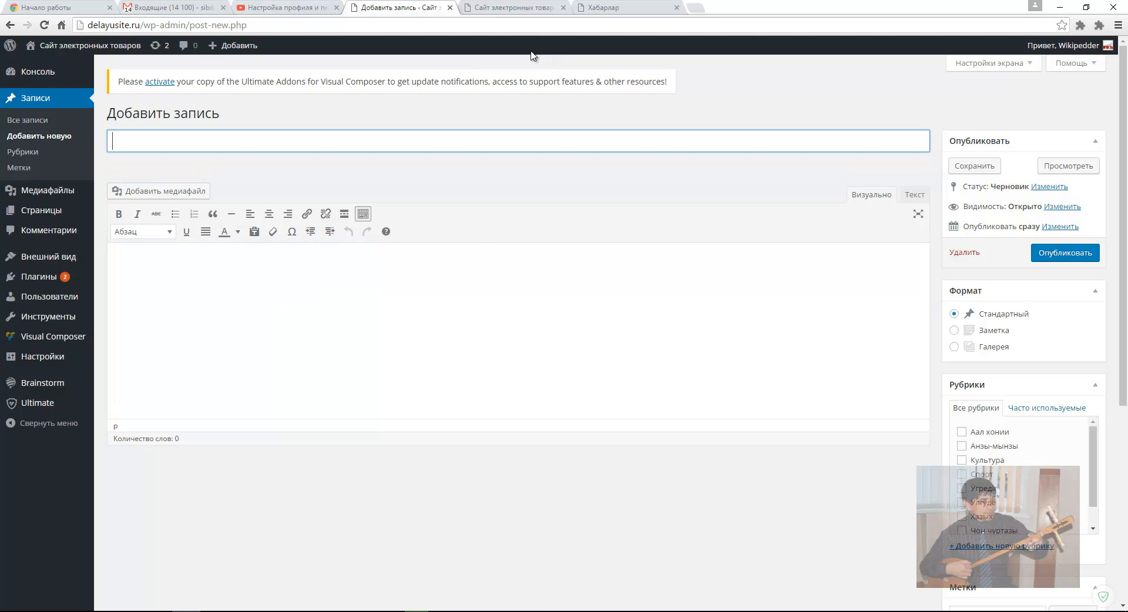
# Copy the headline "ИҢ АРТЫХТАРЫНА - СЫЙЫХТАР" from its article on the Хабарлар news page into the new post's title.
pyautogui.click(525, 12)
pyautogui.click(606, 7)
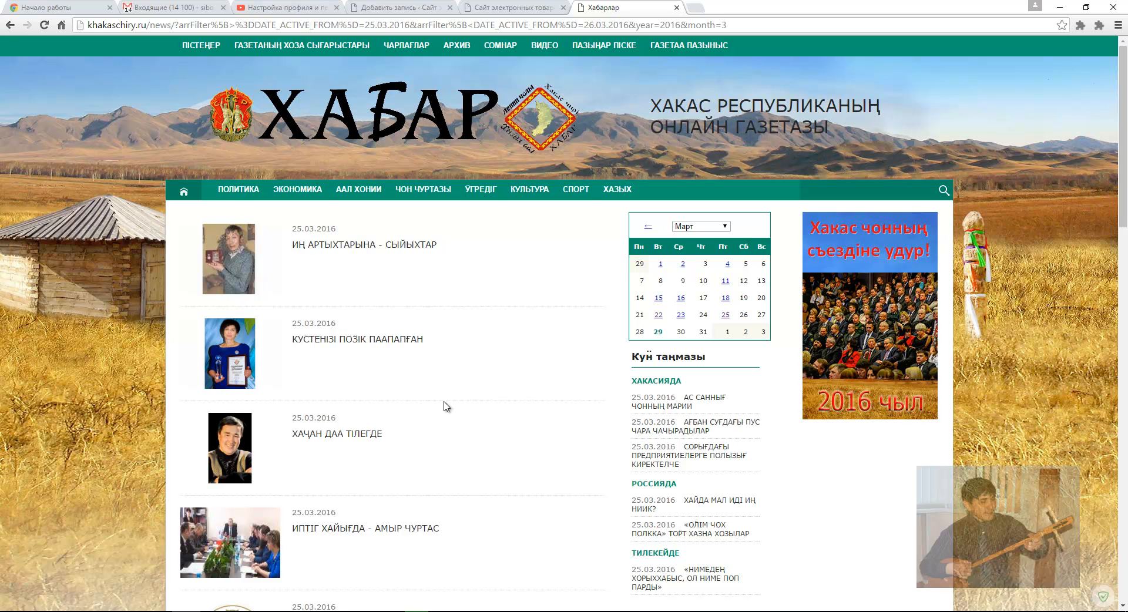
pyautogui.click(358, 253)
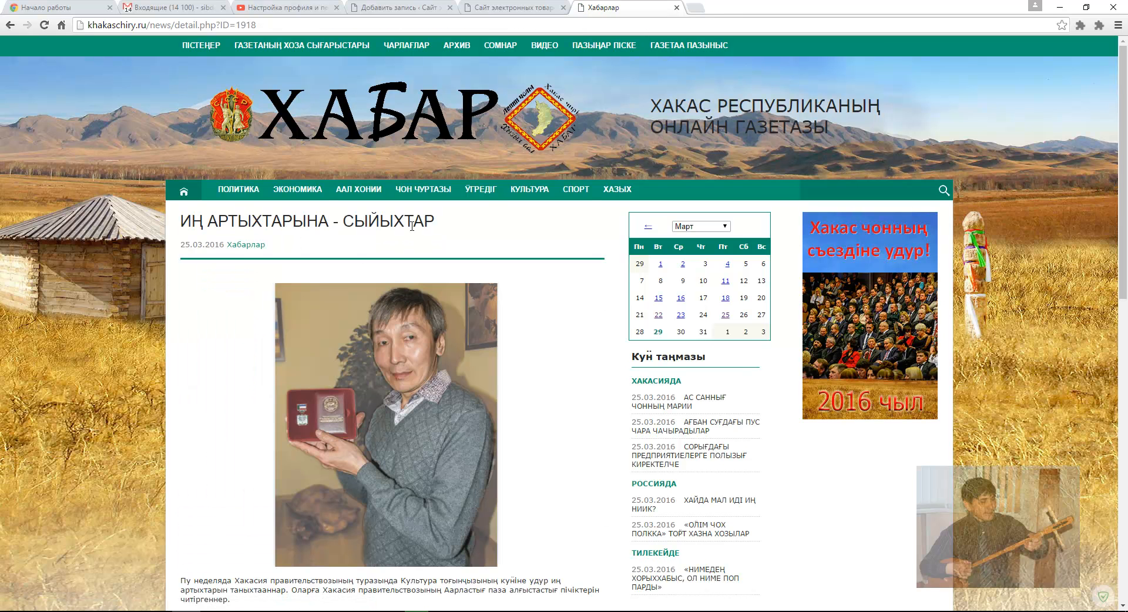
pyautogui.moveTo(419, 221); pyautogui.dragTo(182, 221)
pyautogui.hotkey('ctrl', 'c')
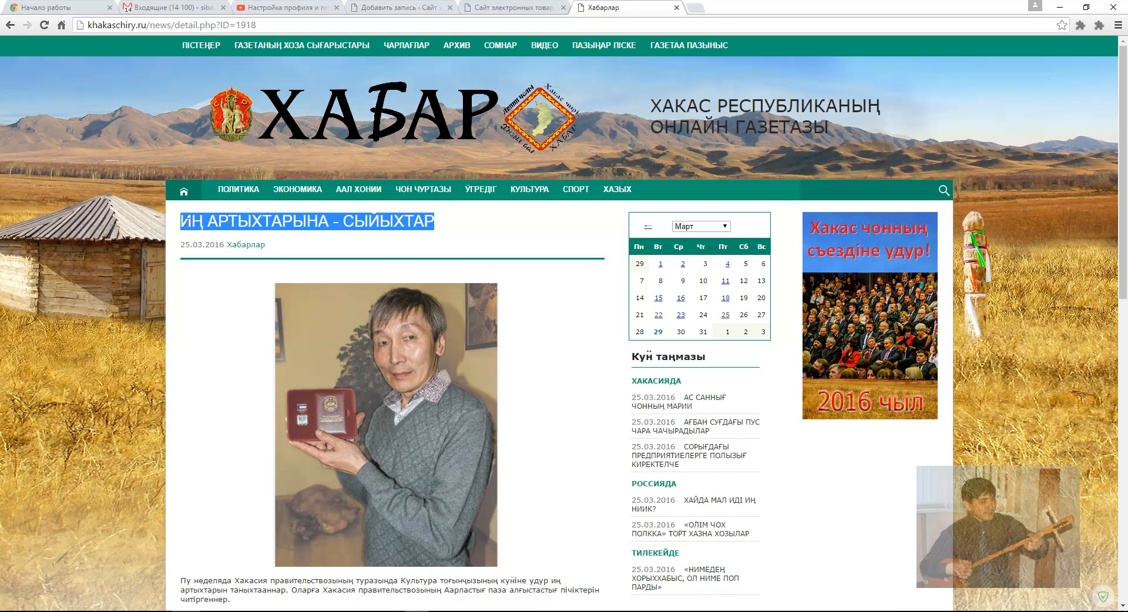
pyautogui.click(414, 8)
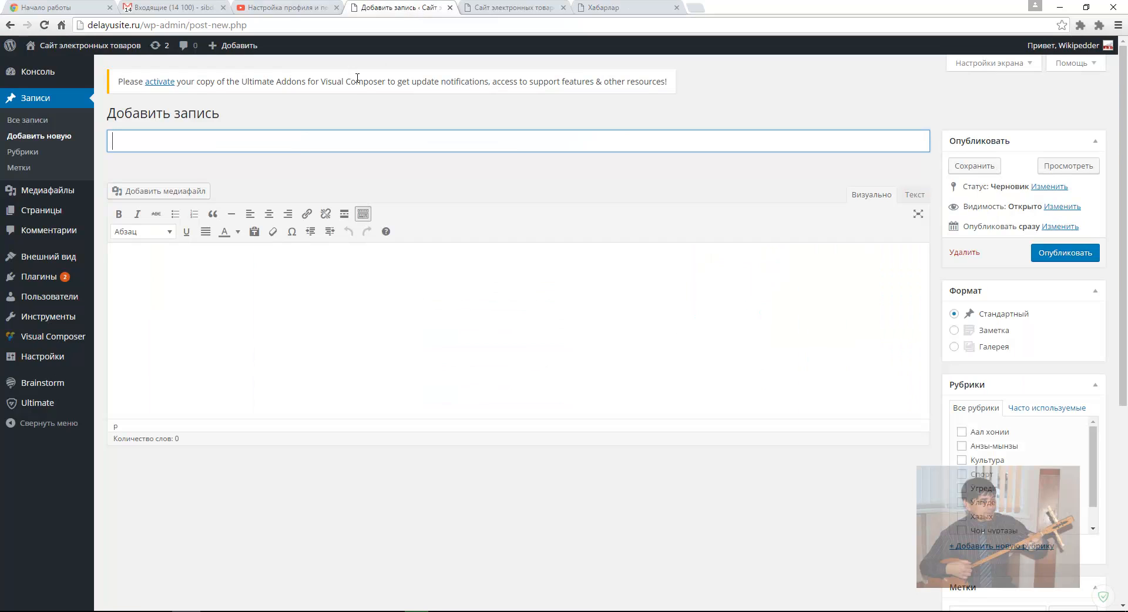
pyautogui.hotkey('ctrl', 'v')
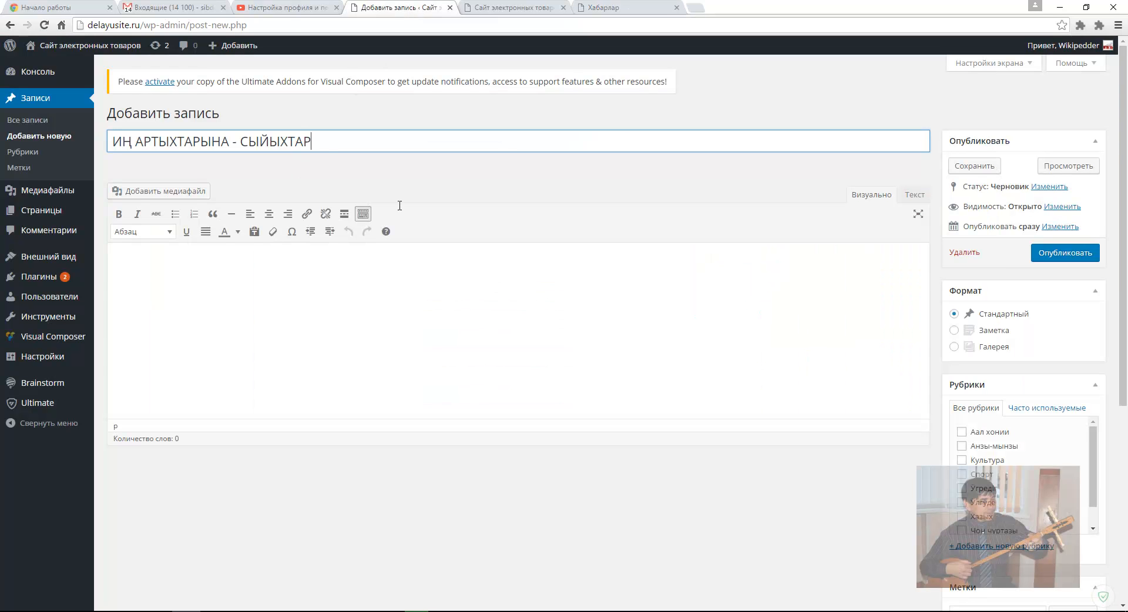
# Copy all body paragraphs of the same news article, without the author line, into the post's content.
pyautogui.click(459, 346)
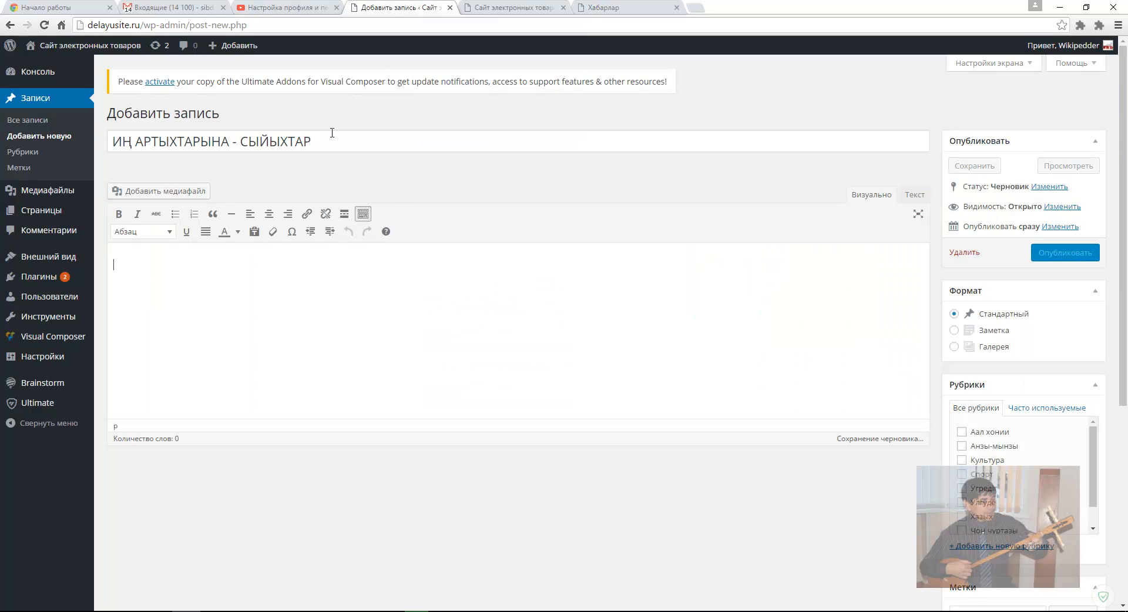
pyautogui.moveTo(332, 133)
pyautogui.mouseDown()
pyautogui.moveTo(113, 140)
pyautogui.moveTo(348, 141)
pyautogui.mouseUp()
pyautogui.click(350, 277)
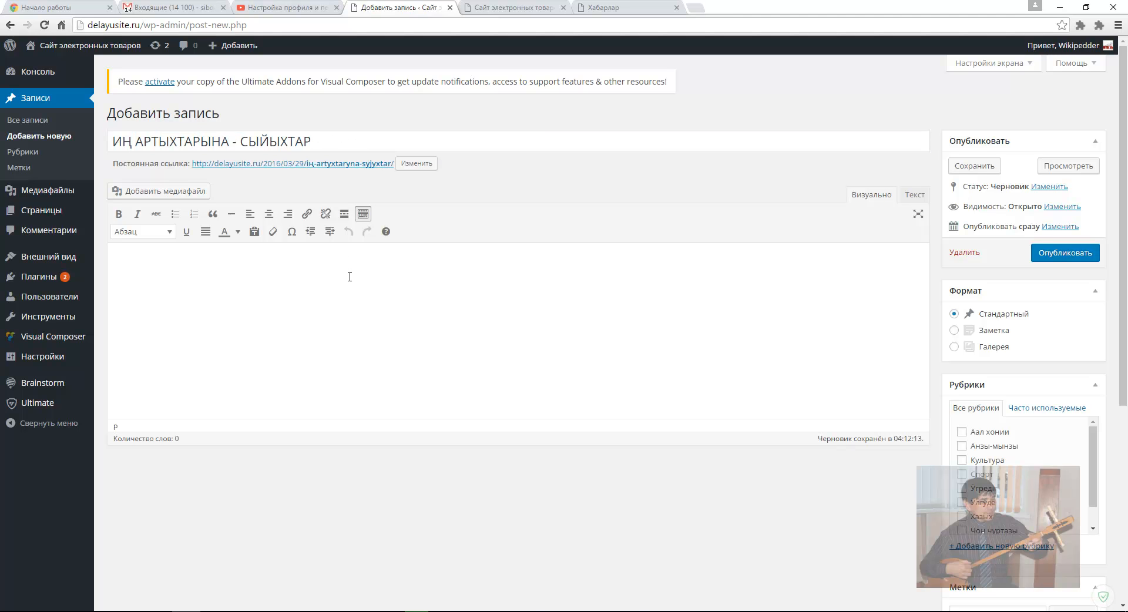
pyautogui.click(610, 7)
pyautogui.scroll(-1, 564, 317)
pyautogui.scroll(-7, 567, 333)
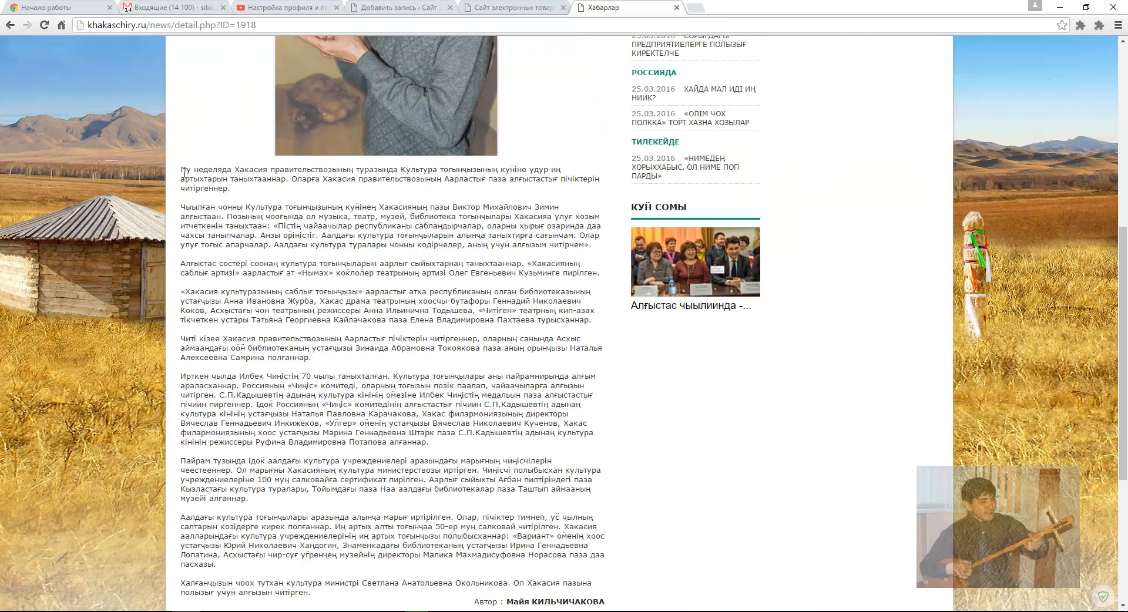
pyautogui.moveTo(185, 173); pyautogui.dragTo(453, 590)
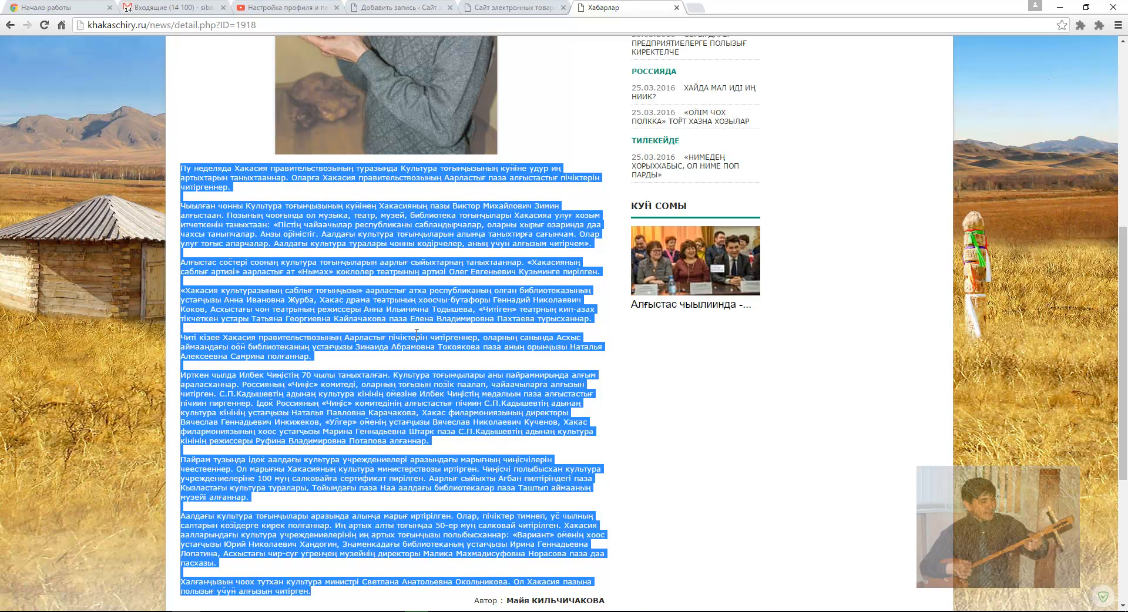
pyautogui.click(376, 8)
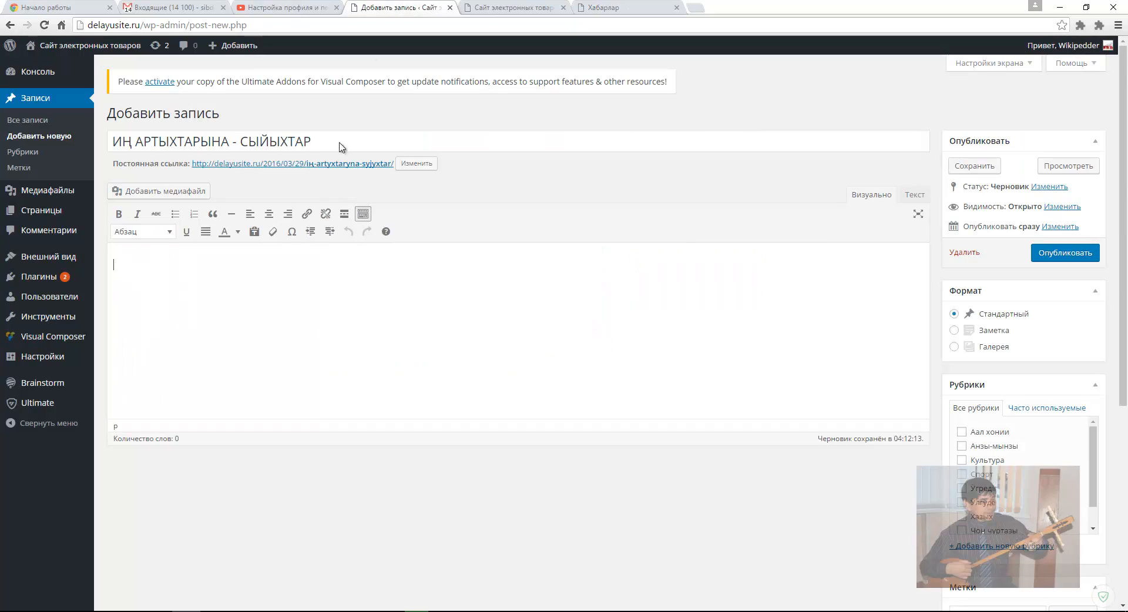
pyautogui.hotkey('ctrl', 'v')
pyautogui.scroll(-6, 456, 316)
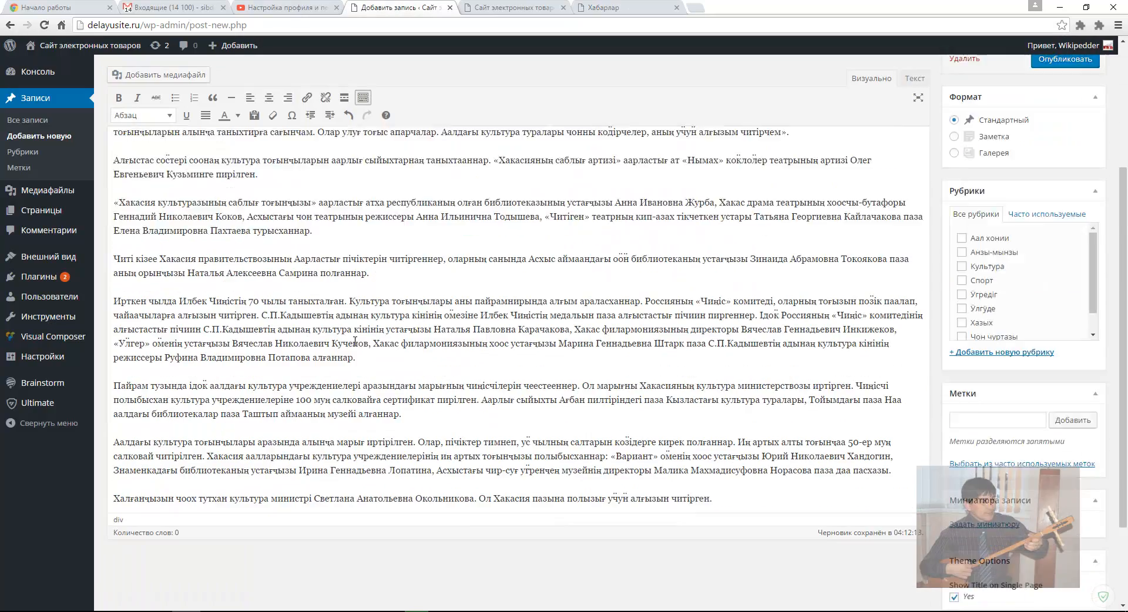
pyautogui.scroll(3, 457, 315)
pyautogui.scroll(1, 456, 316)
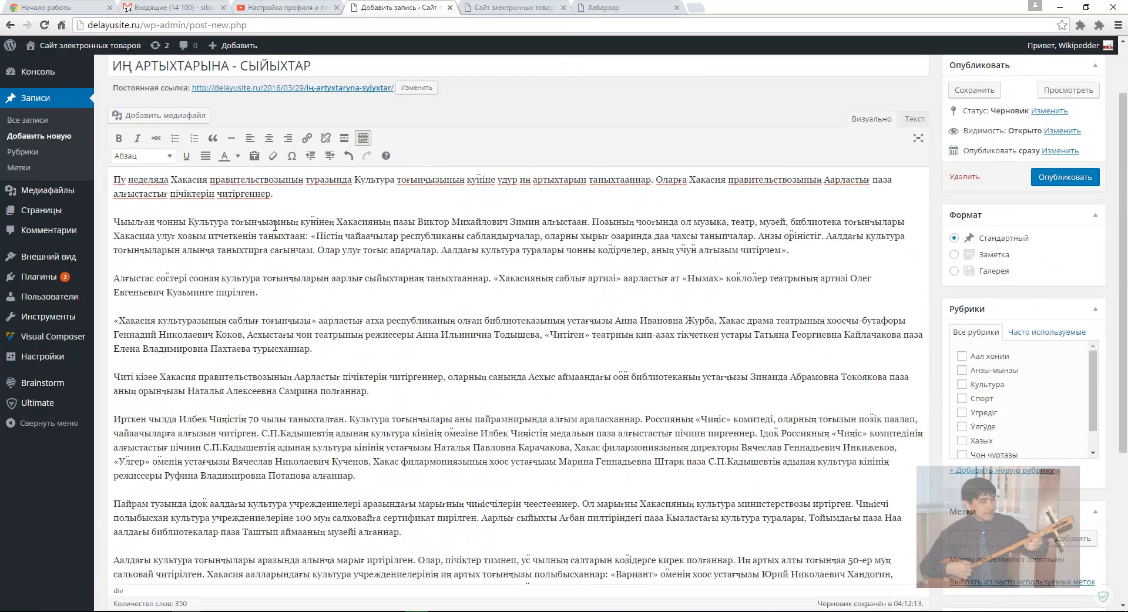
pyautogui.scroll(2, 214, 318)
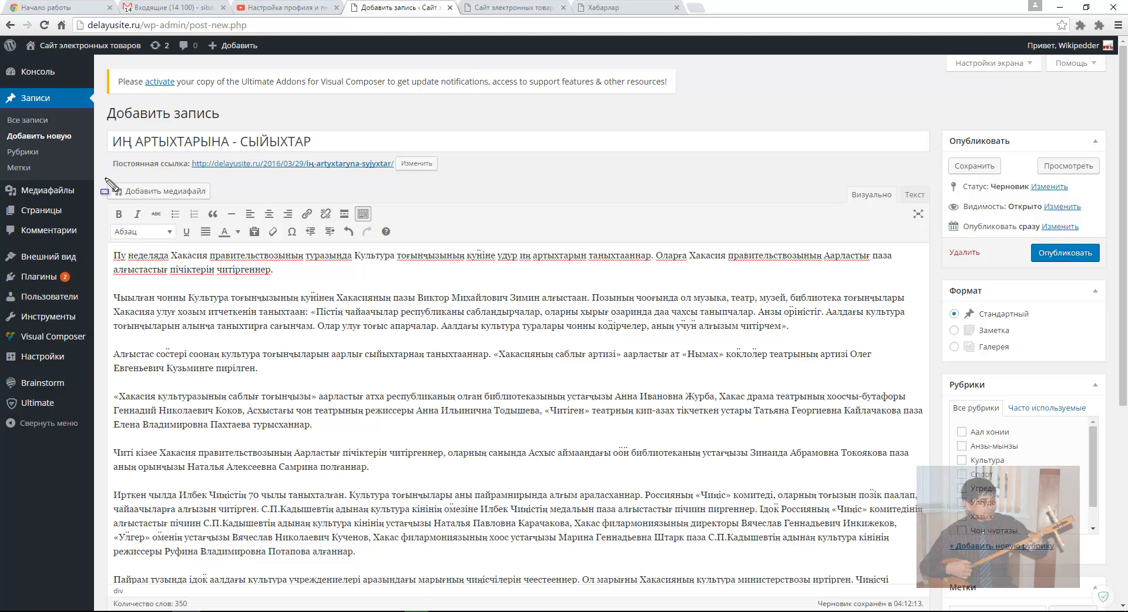
# Upload the image disk_2 from the computer's Изображения folder as a media file for the post.
pyautogui.moveTo(100, 172)
pyautogui.mouseDown()
pyautogui.moveTo(126, 201)
pyautogui.moveTo(227, 208)
pyautogui.mouseUp()
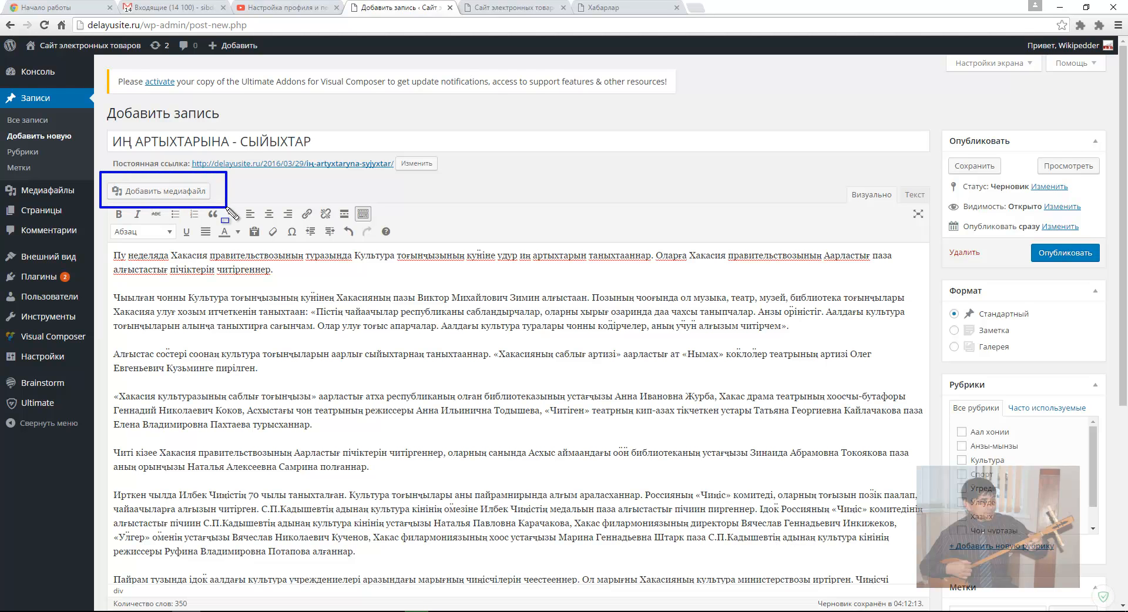
pyautogui.press('Escape')
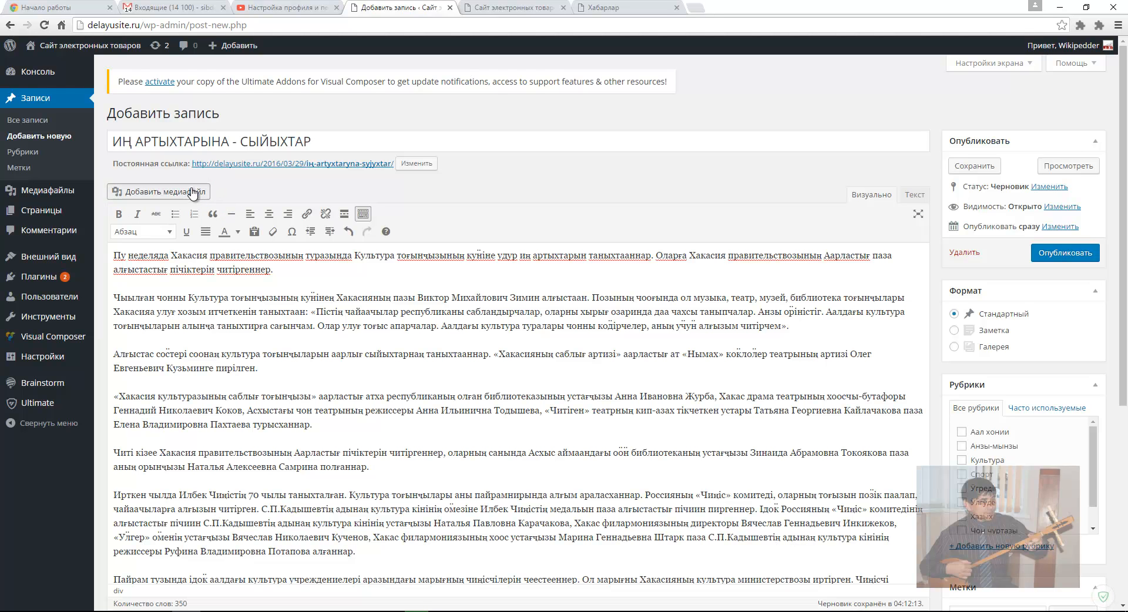
pyautogui.click(192, 193)
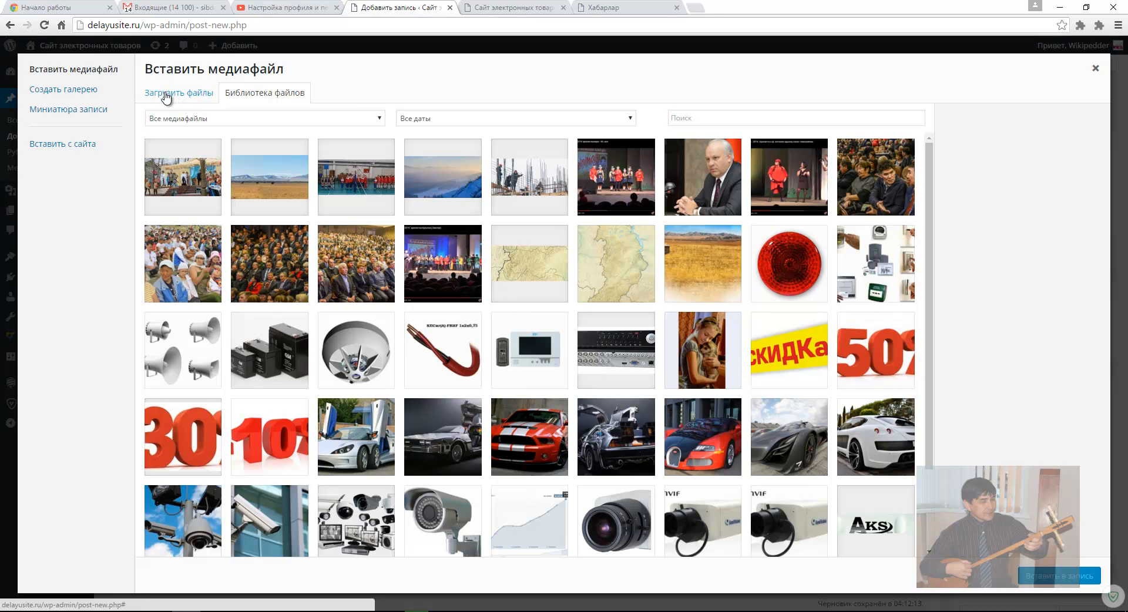
pyautogui.click(166, 97)
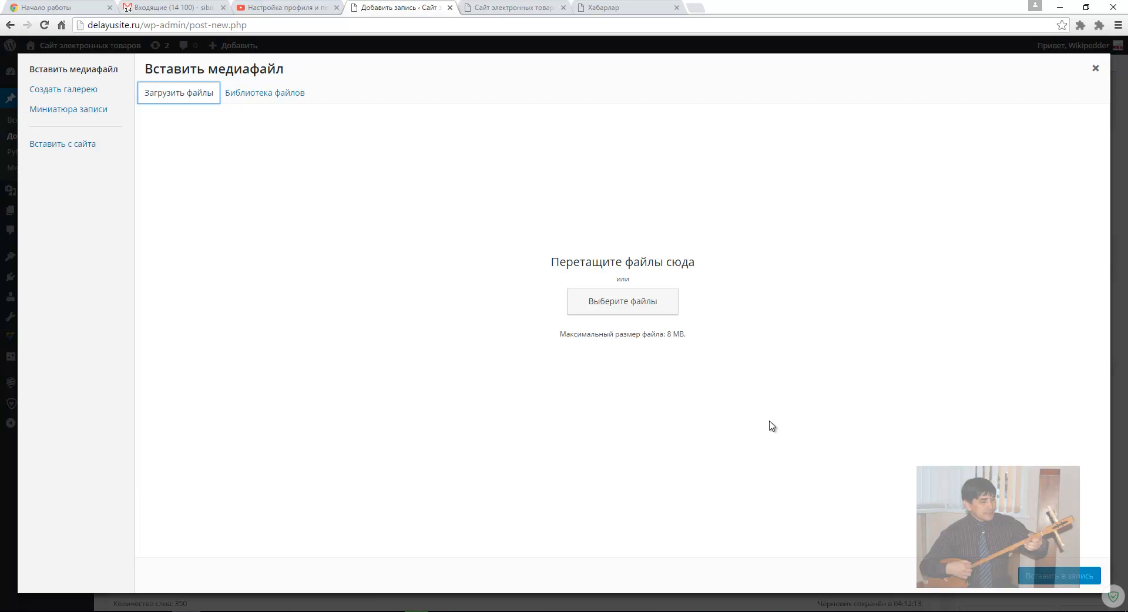
pyautogui.click(608, 307)
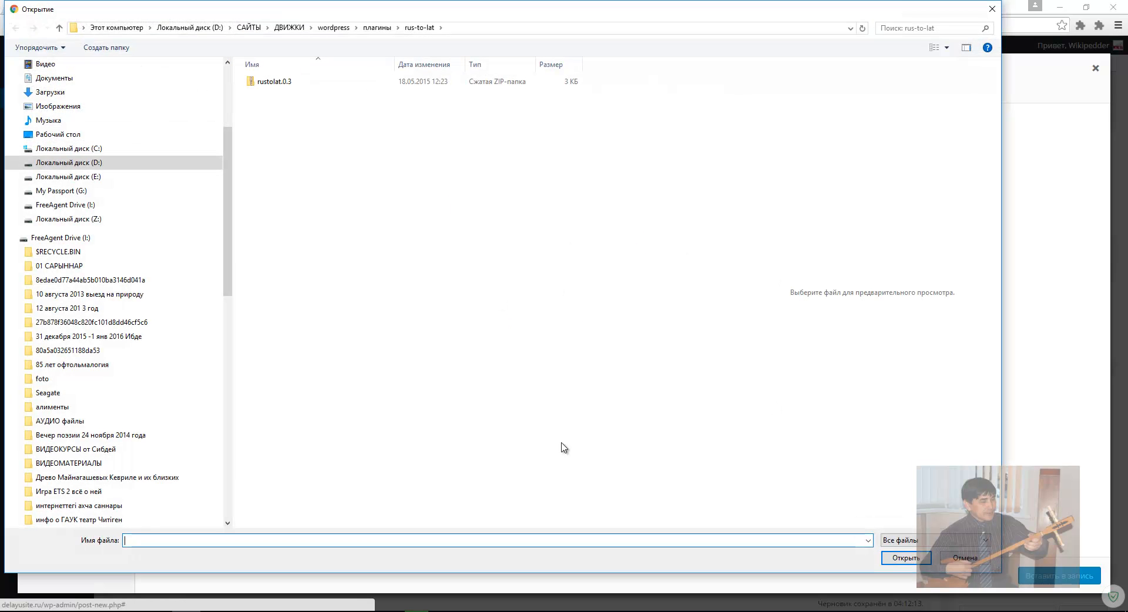
pyautogui.click(80, 112)
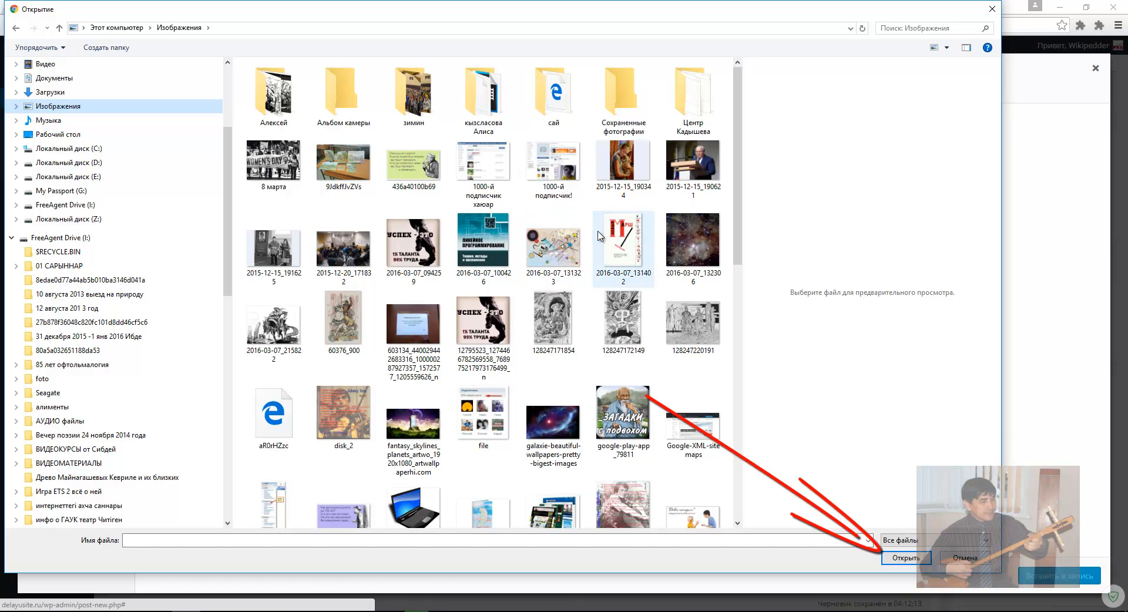
pyautogui.click(343, 414)
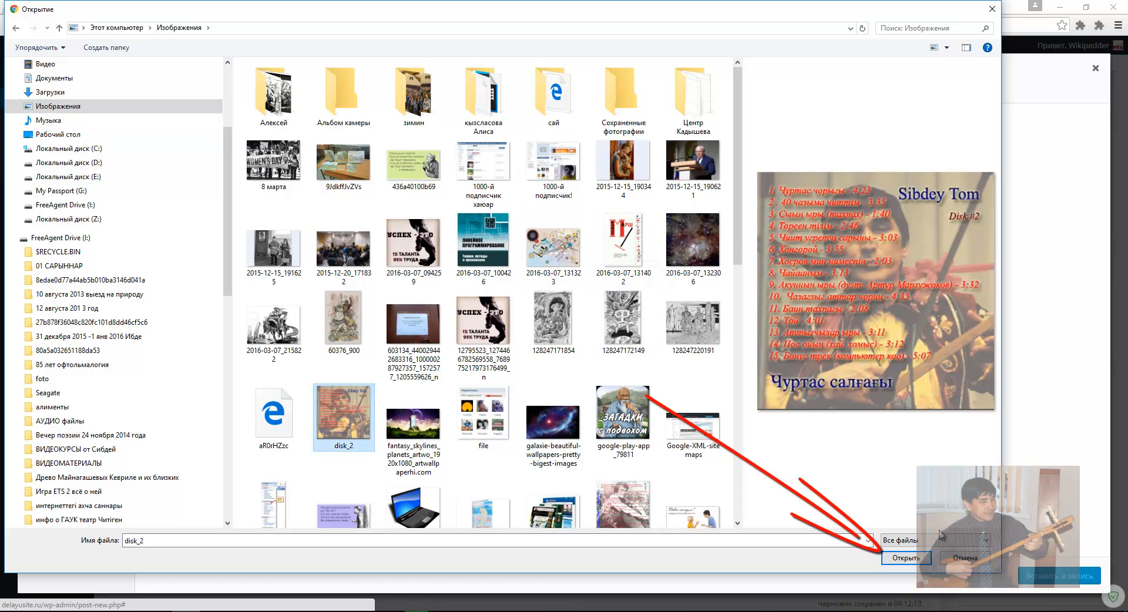
pyautogui.click(912, 556)
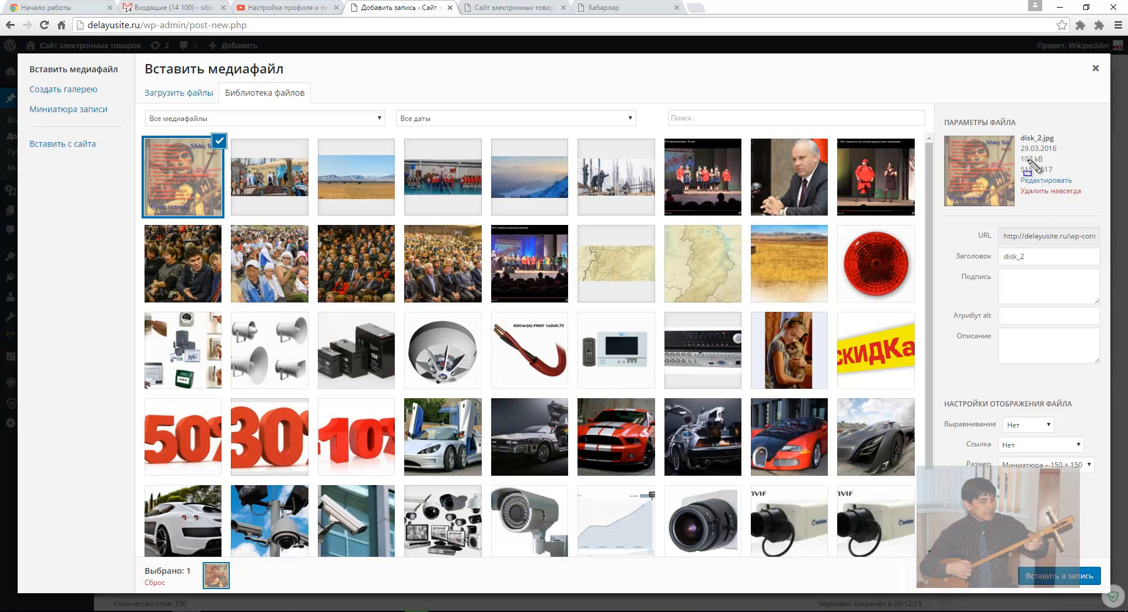
pyautogui.moveTo(1015, 160); pyautogui.dragTo(1037, 174)
pyautogui.moveTo(1040, 162); pyautogui.dragTo(1060, 175)
pyautogui.press('Escape')
# Enter the performer's name as the uploaded image's title, alt text and description.
pyautogui.moveTo(1050, 256); pyautogui.dragTo(1001, 258)
pyautogui.click(1049, 256)
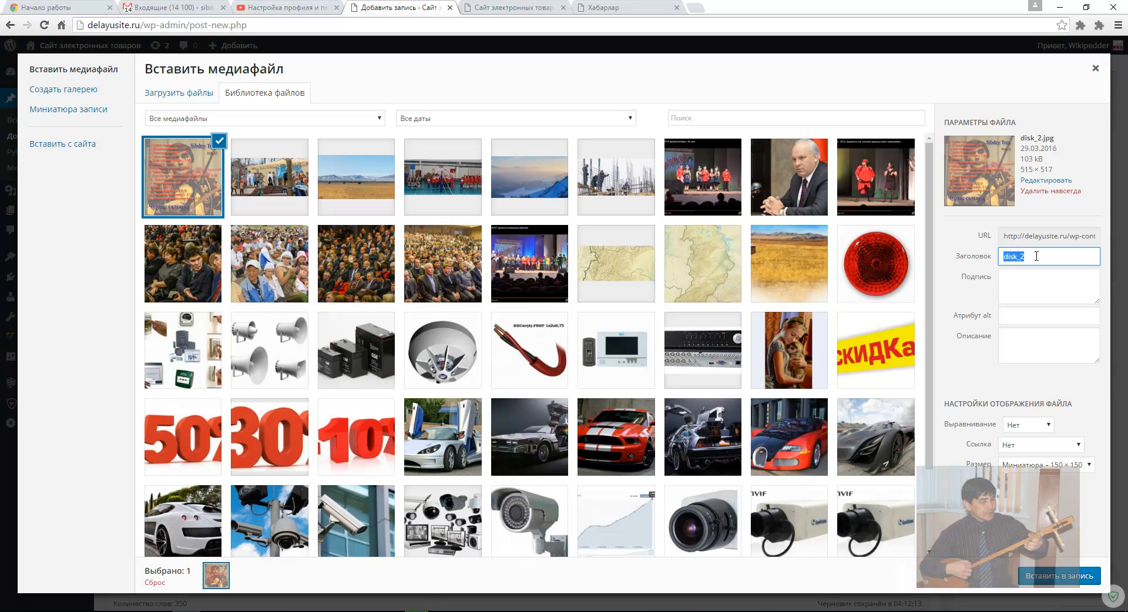
pyautogui.write('Сибдей Том')
pyautogui.moveTo(1087, 256); pyautogui.dragTo(984, 263)
pyautogui.hotkey('ctrl', 'c')
pyautogui.click(1028, 316)
pyautogui.hotkey('ctrl', 'v')
pyautogui.click(1038, 332)
pyautogui.hotkey('ctrl', 'v')
pyautogui.click(971, 375)
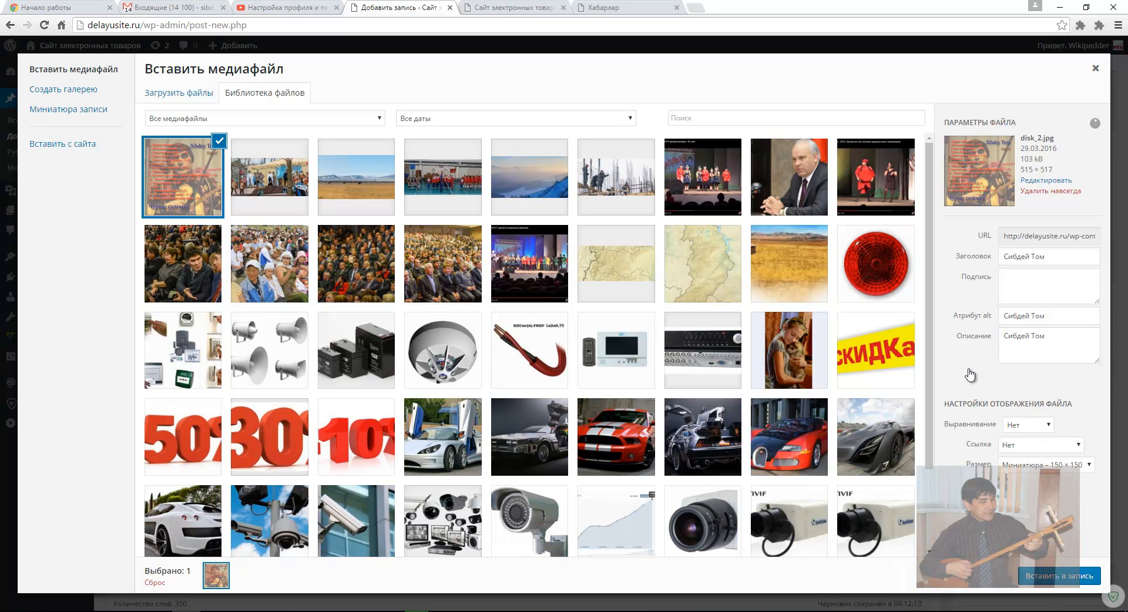
# Reuse the performer's name as the uploaded image's caption.
pyautogui.click(1037, 282)
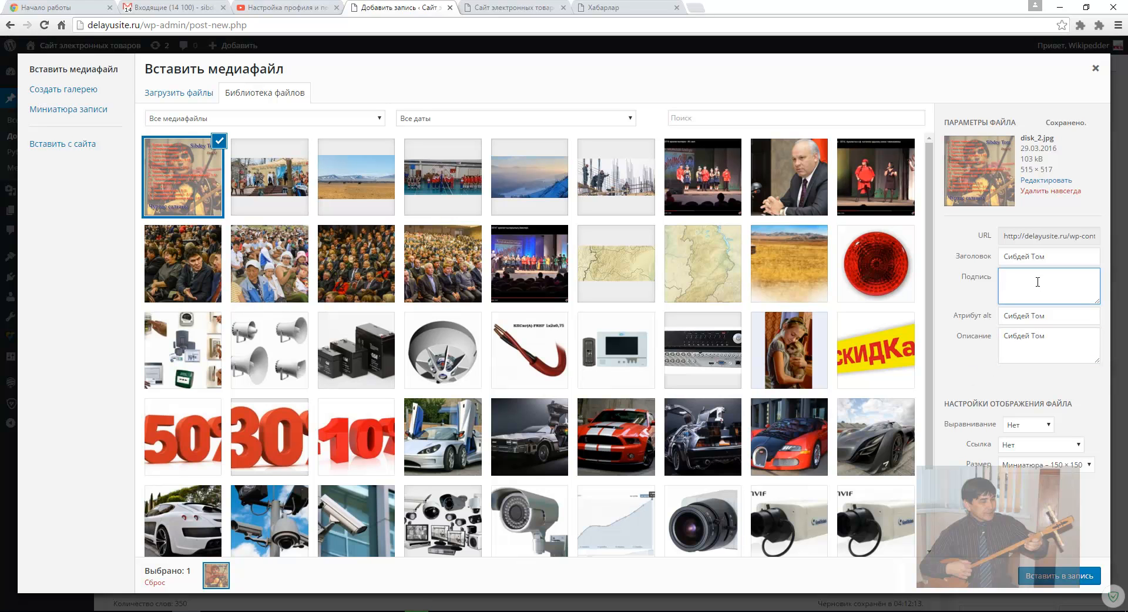
pyautogui.hotkey('ctrl', 'v')
pyautogui.click(1059, 385)
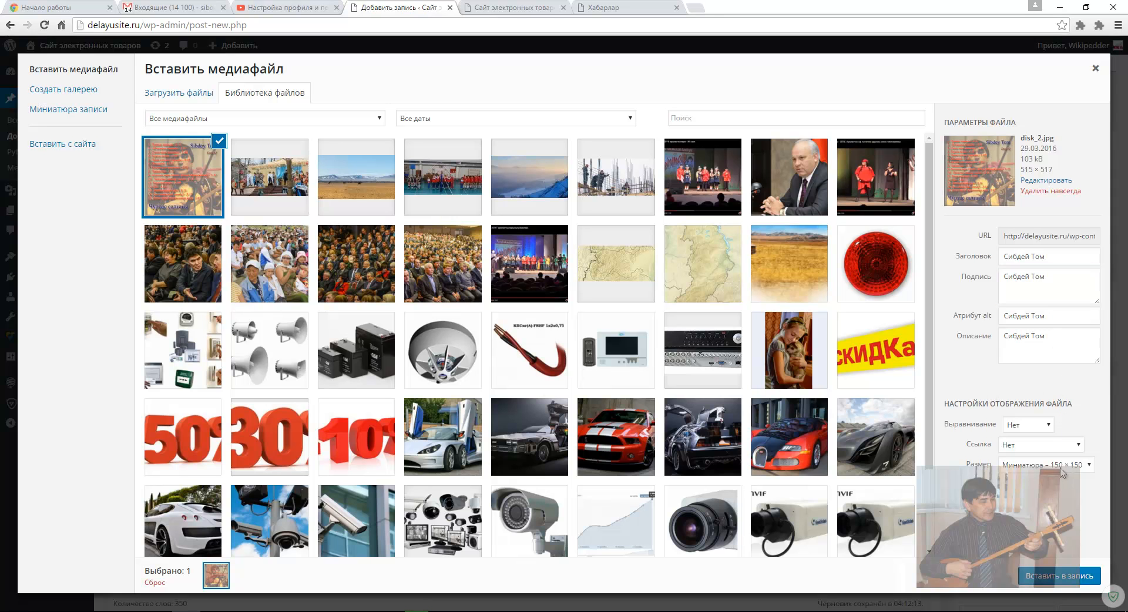
# Insert the image into the post at full size, 515 × 517, and select it in the content.
pyautogui.click(1088, 466)
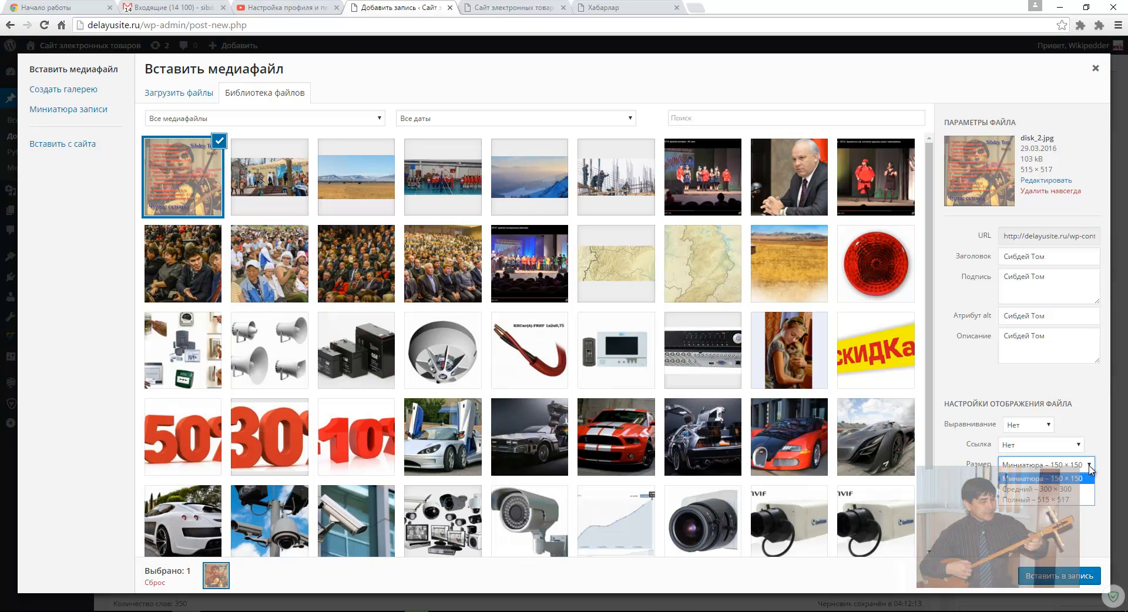
pyautogui.click(1071, 502)
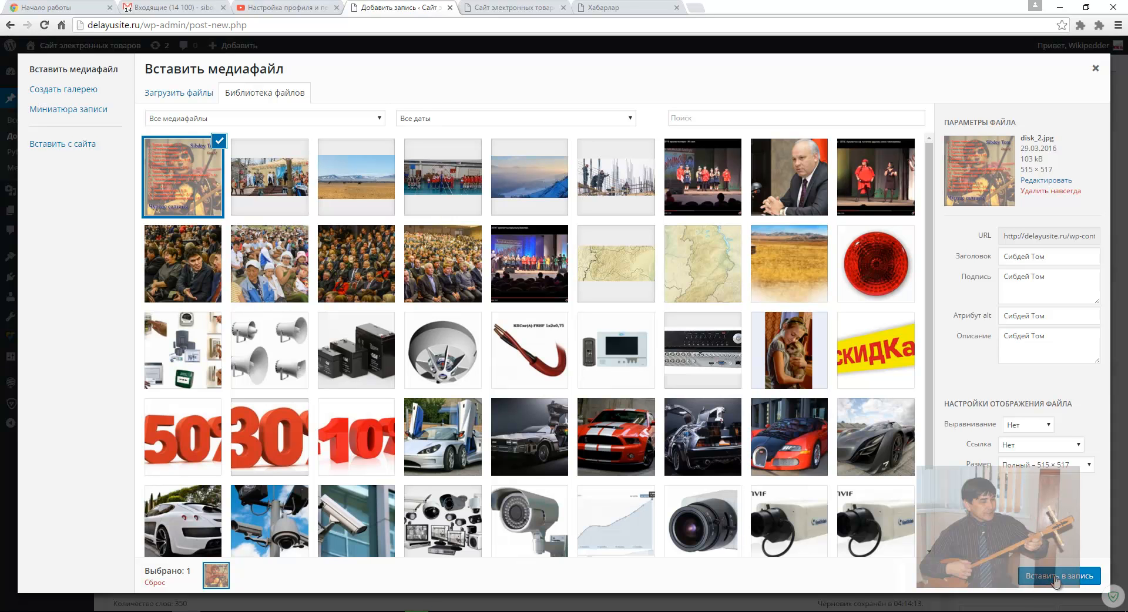
pyautogui.click(1056, 579)
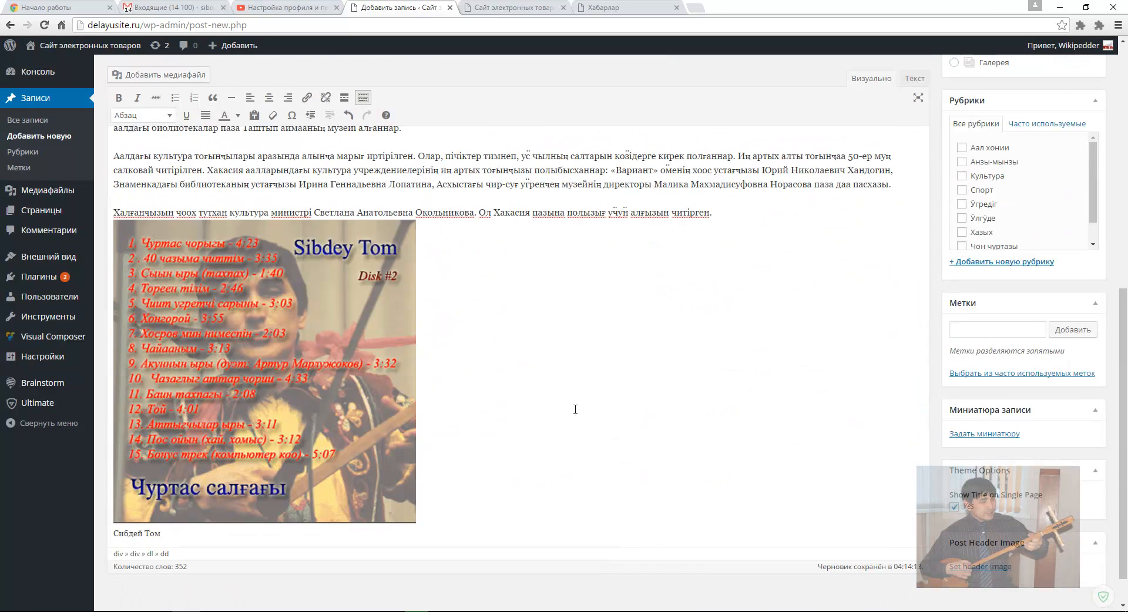
pyautogui.scroll(-2, 576, 410)
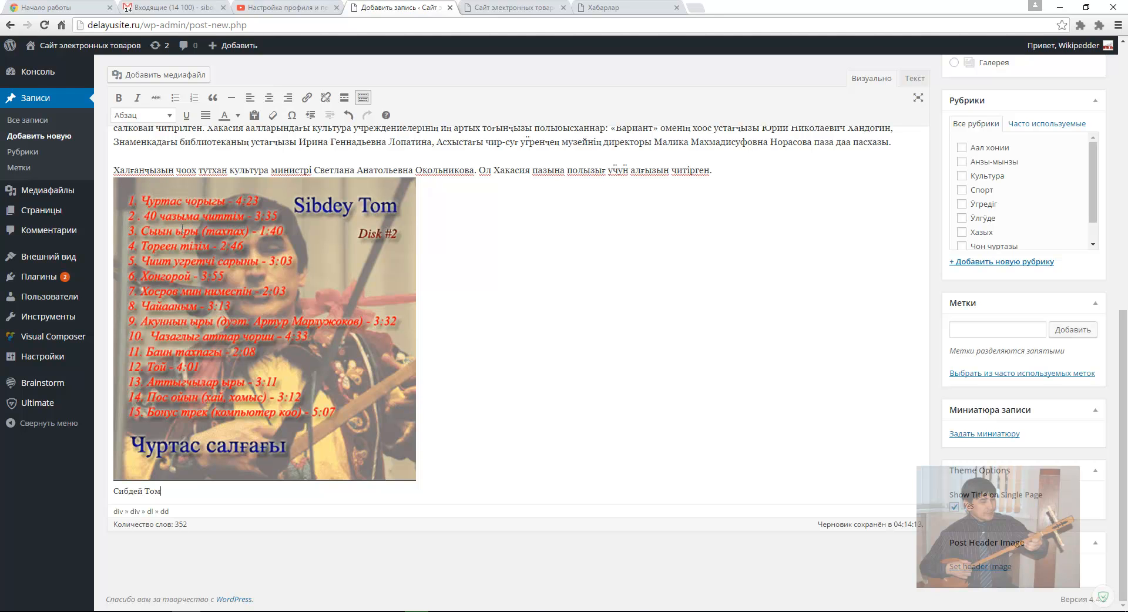
pyautogui.click(259, 291)
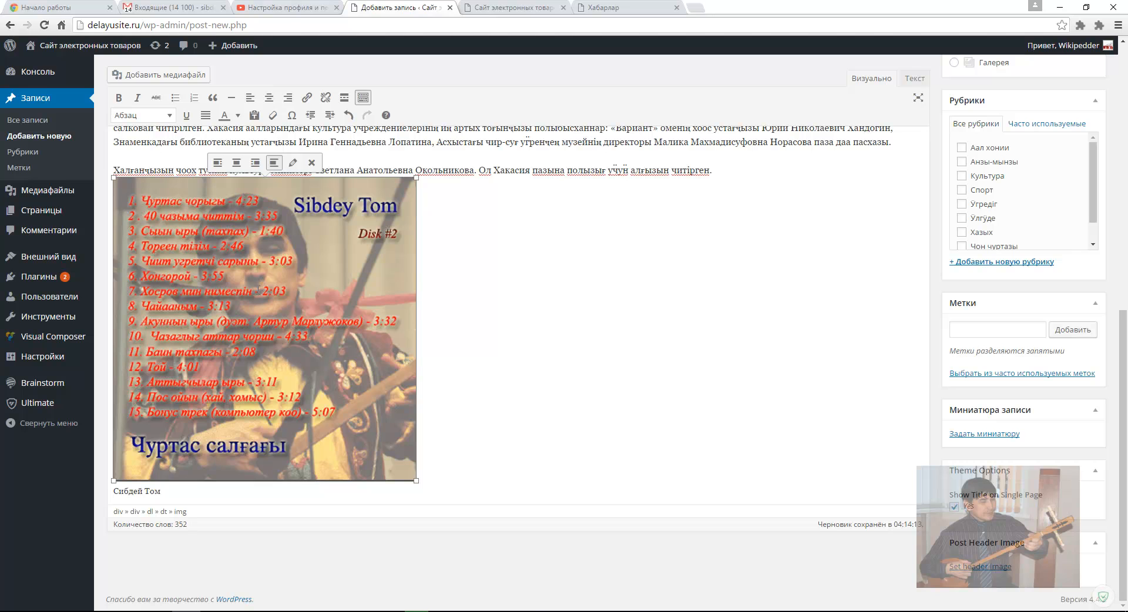
# Move the inserted image from the end of the post to the very beginning, above the first paragraph.
pyautogui.click(546, 369)
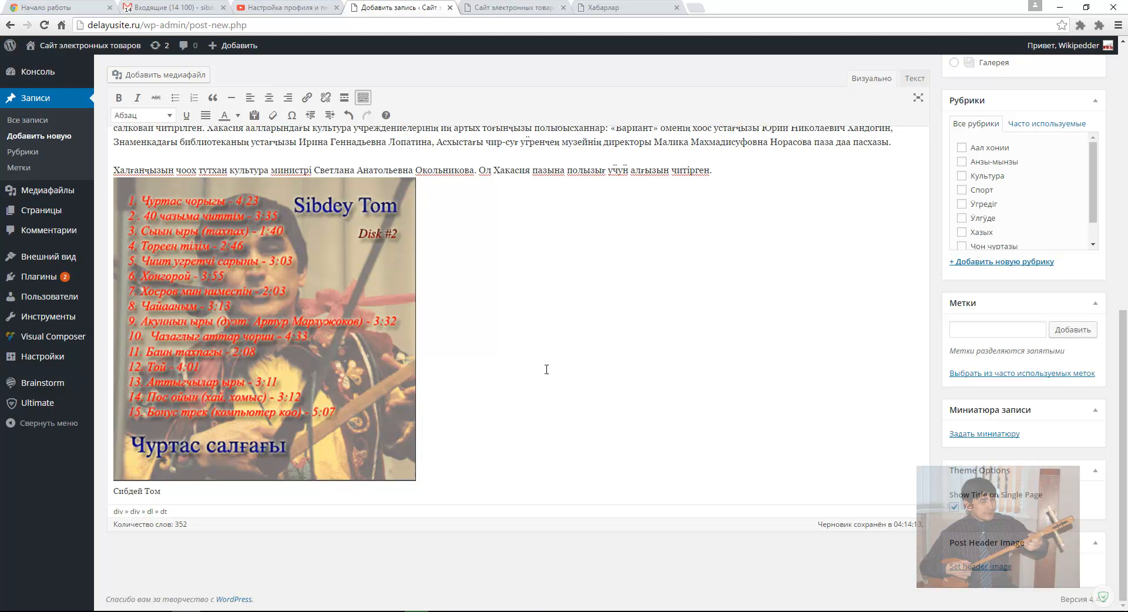
pyautogui.click(382, 330)
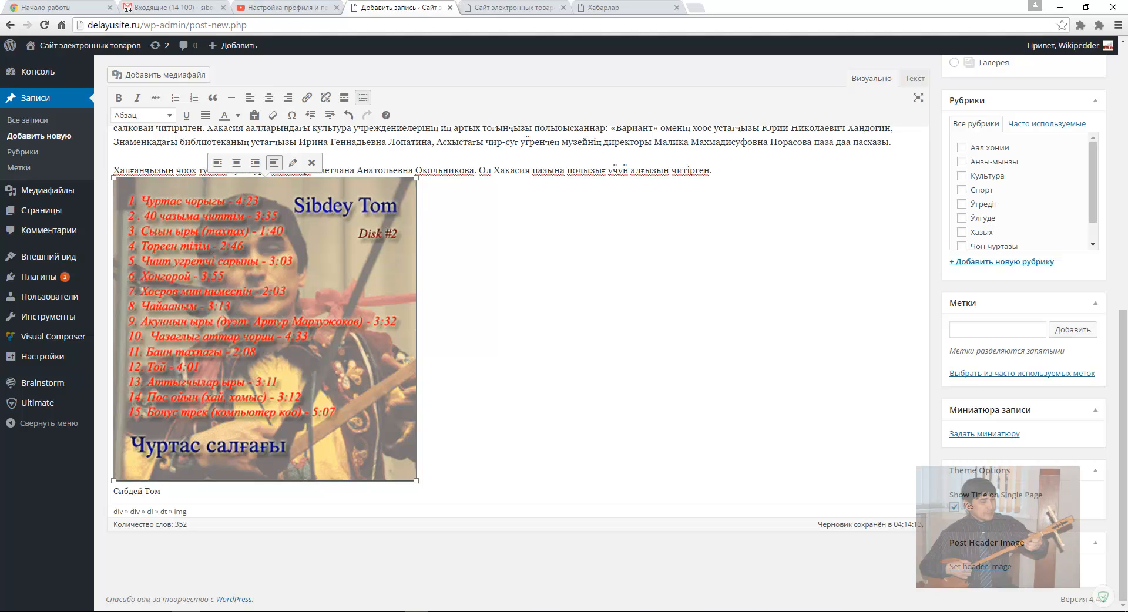
pyautogui.rightClick(183, 229)
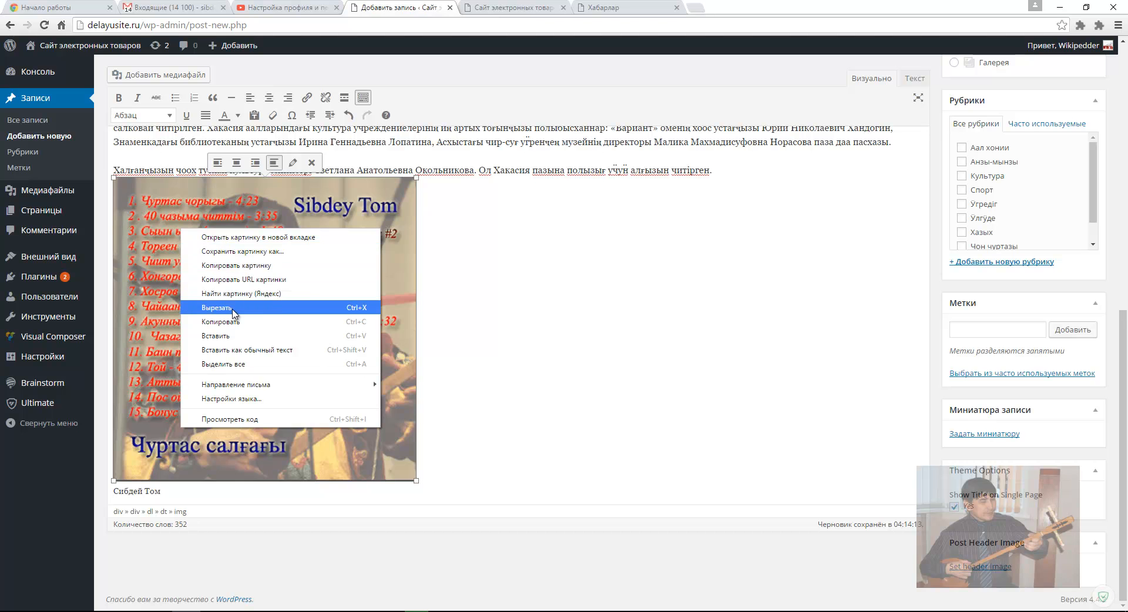
pyautogui.click(232, 309)
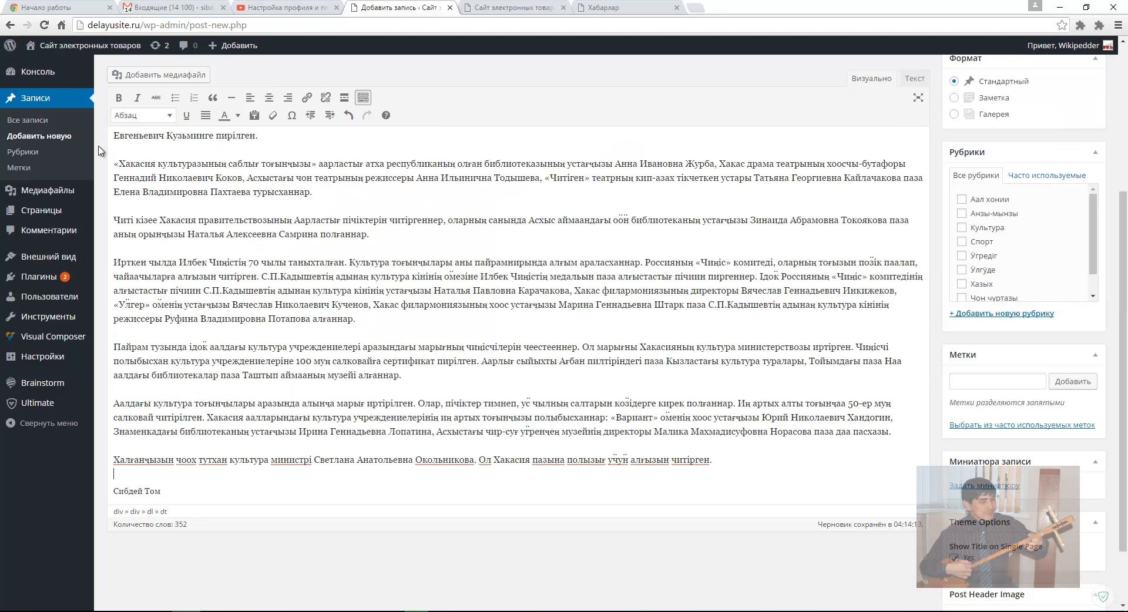
pyautogui.scroll(4, 245, 283)
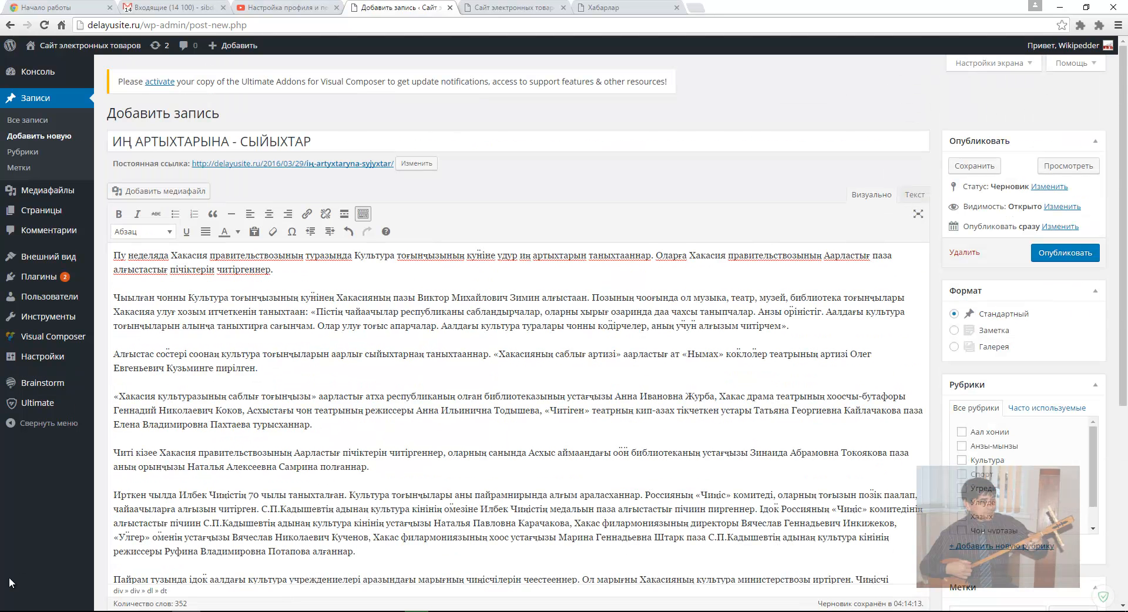
pyautogui.scroll(-1, 116, 197)
pyautogui.click(116, 197)
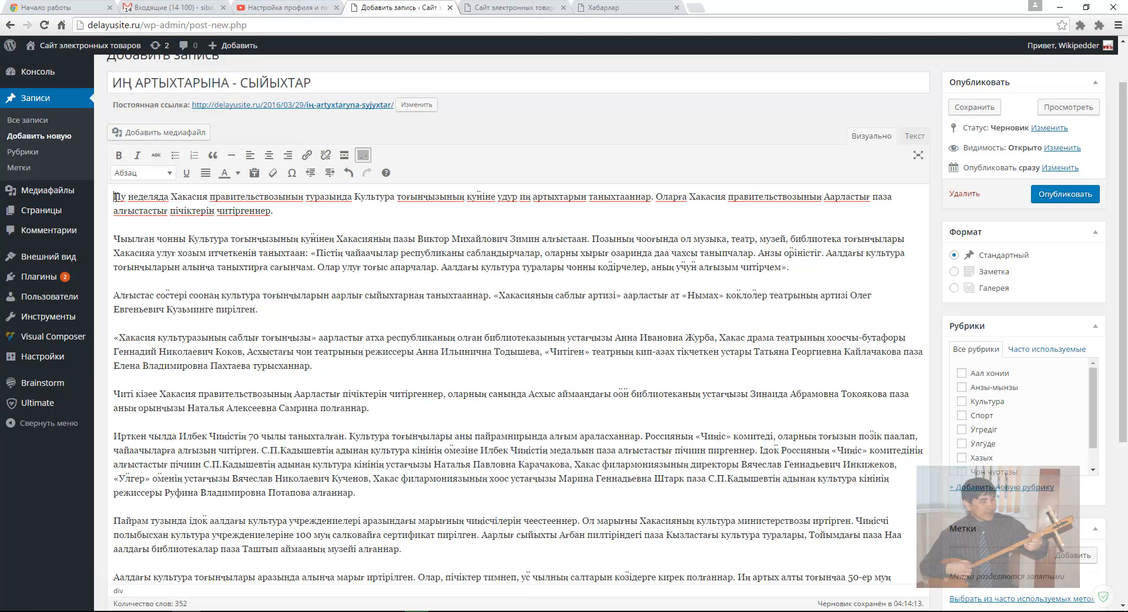
pyautogui.press('Return')
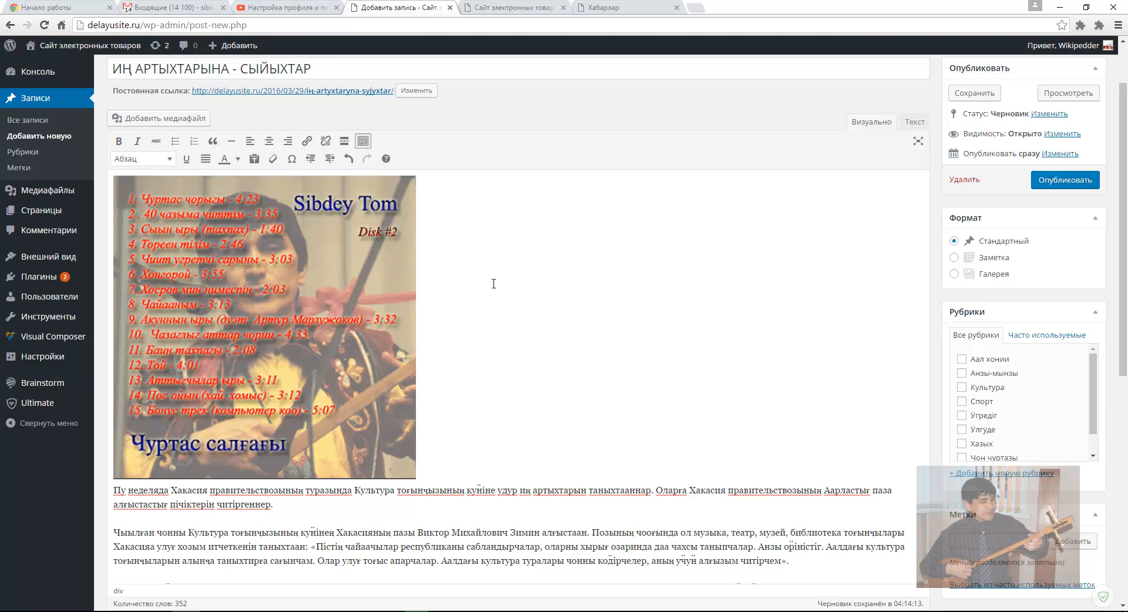
pyautogui.scroll(-3, 495, 282)
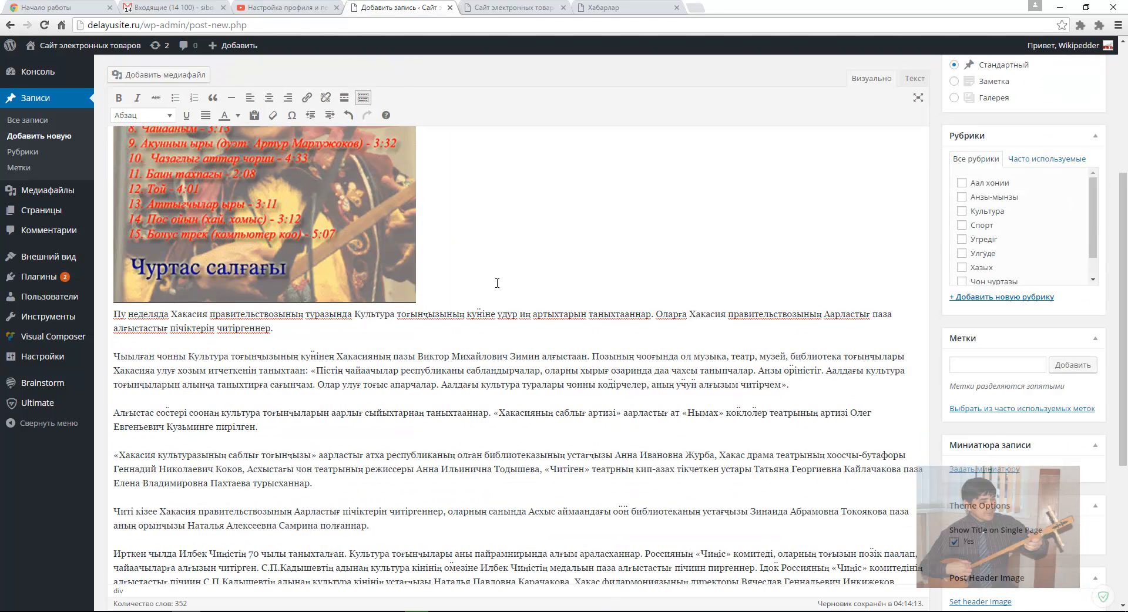
pyautogui.scroll(2, 497, 283)
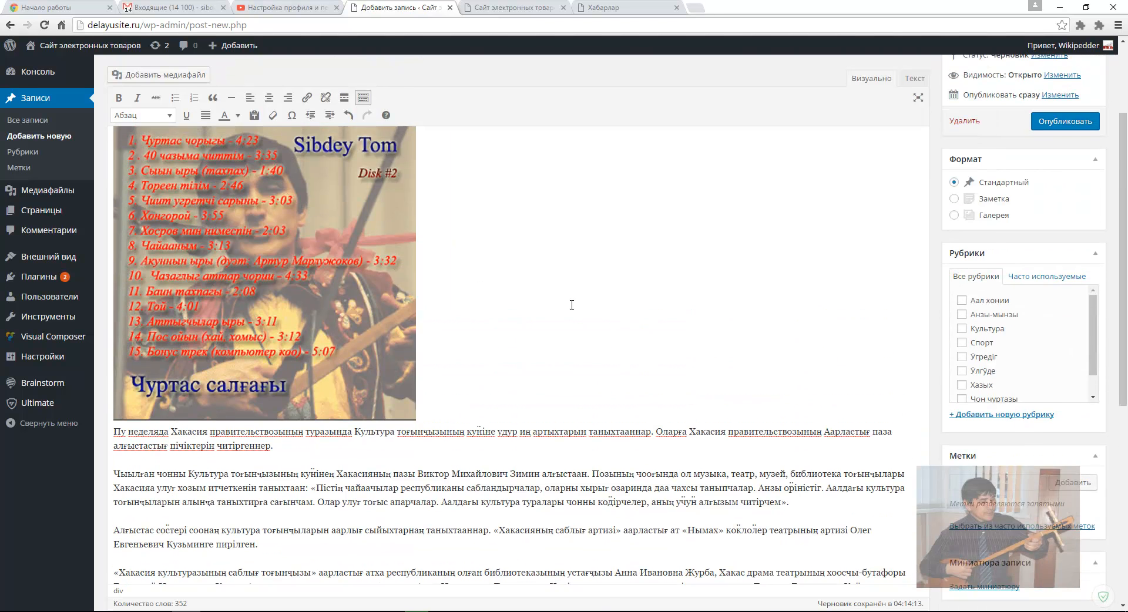
pyautogui.scroll(2, 575, 312)
pyautogui.scroll(-2, 573, 312)
pyautogui.scroll(1, 735, 273)
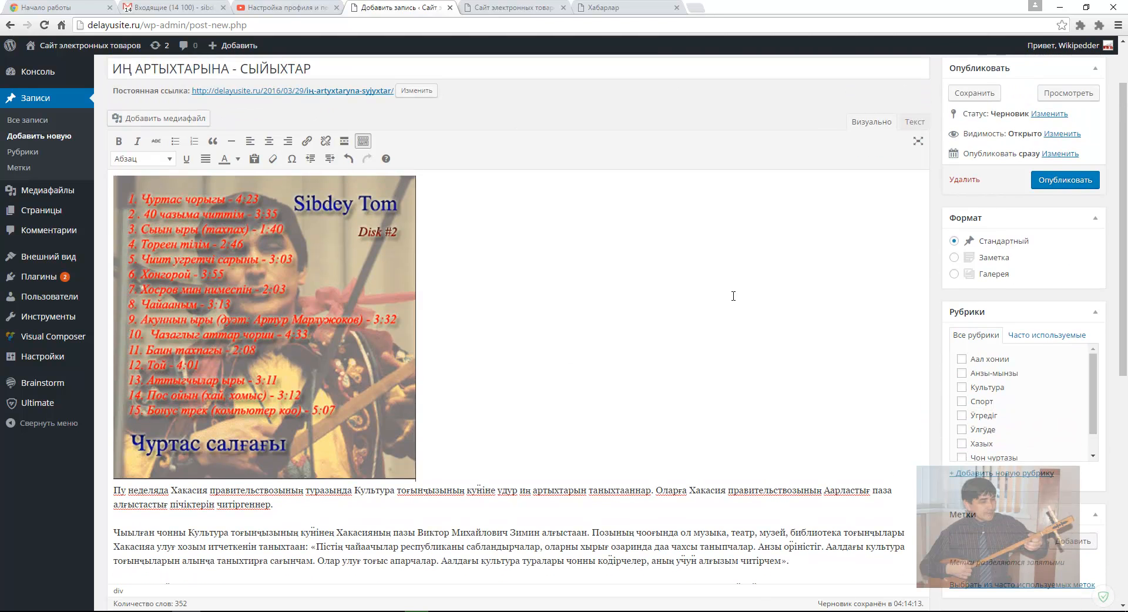
# Review the source article on the Хабарлар page and assign the post to the existing category Культура.
pyautogui.moveTo(1097, 377)
pyautogui.mouseDown()
pyautogui.moveTo(1097, 418)
pyautogui.moveTo(1096, 371)
pyautogui.mouseUp()
pyautogui.scroll(-1, 983, 408)
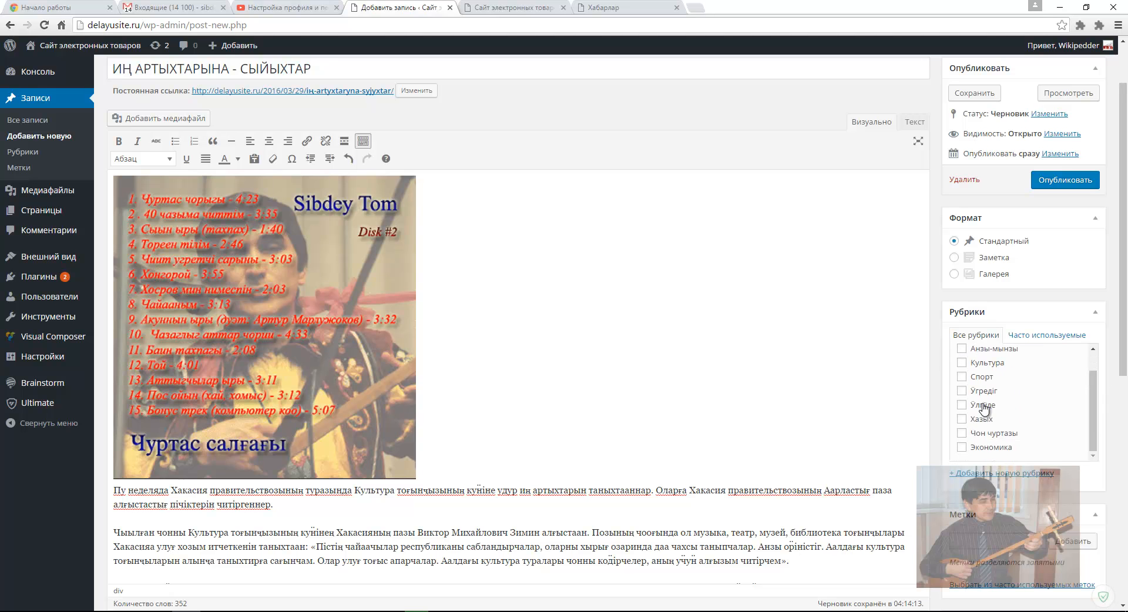
pyautogui.click(627, 7)
pyautogui.click(774, 479)
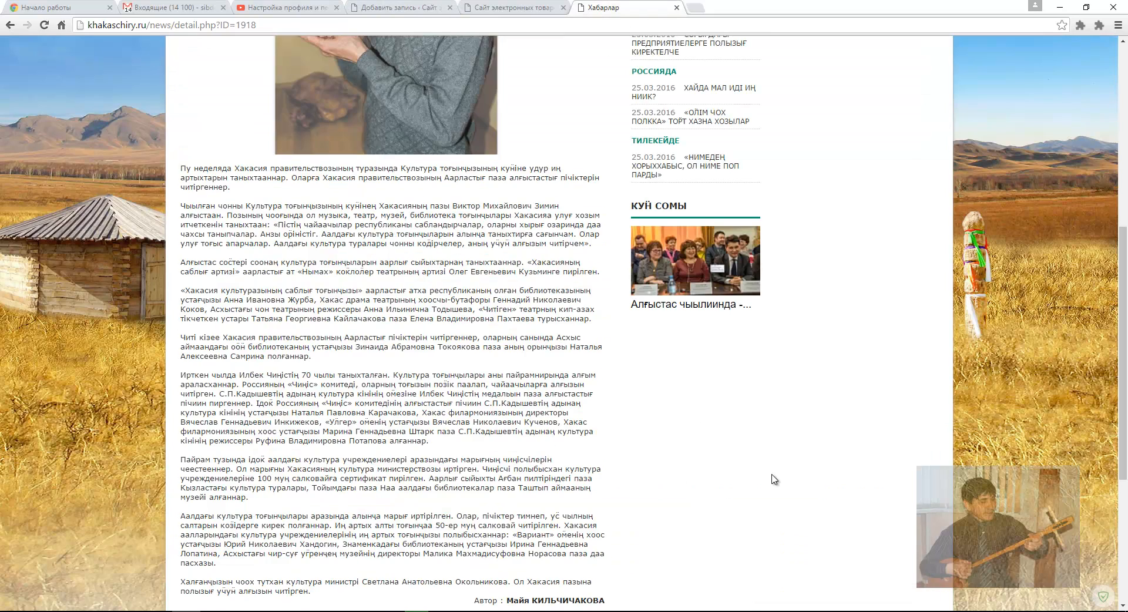
pyautogui.scroll(4, 611, 351)
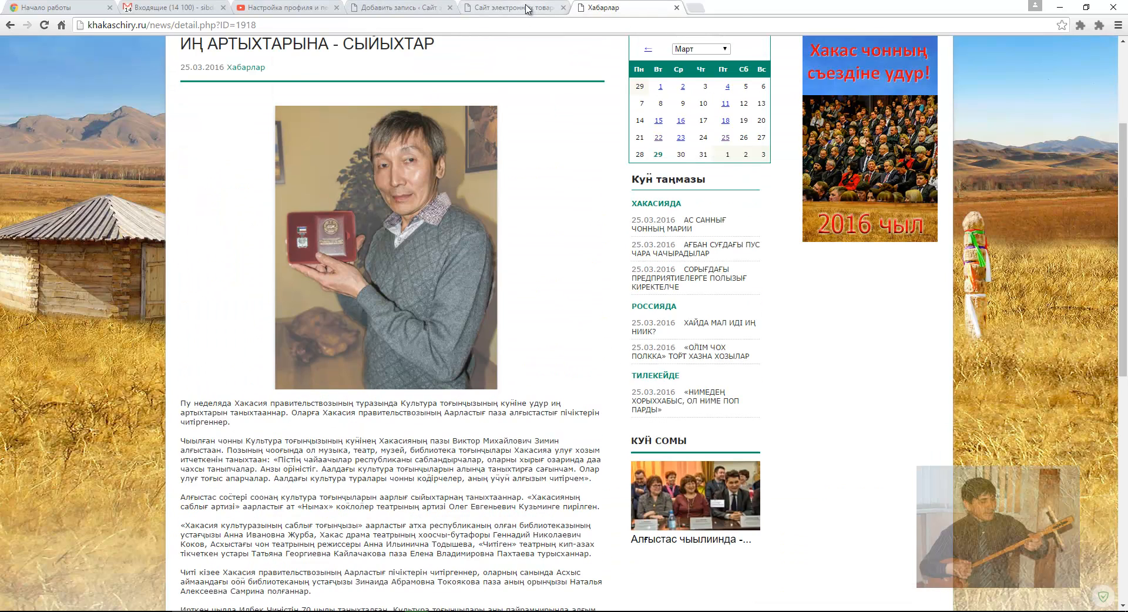
pyautogui.click(361, 10)
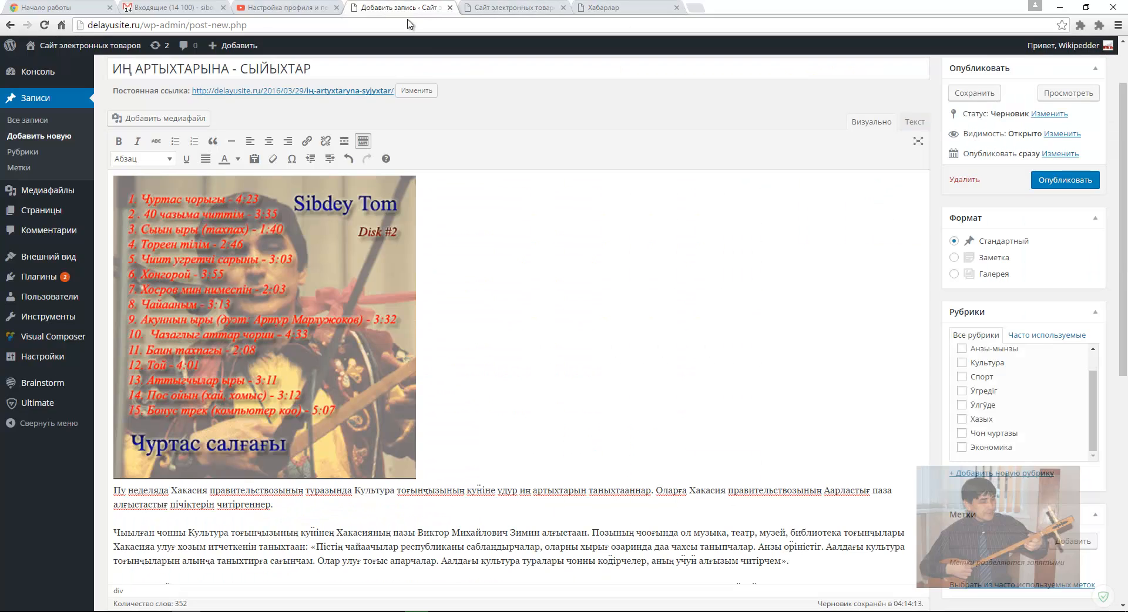
pyautogui.click(963, 364)
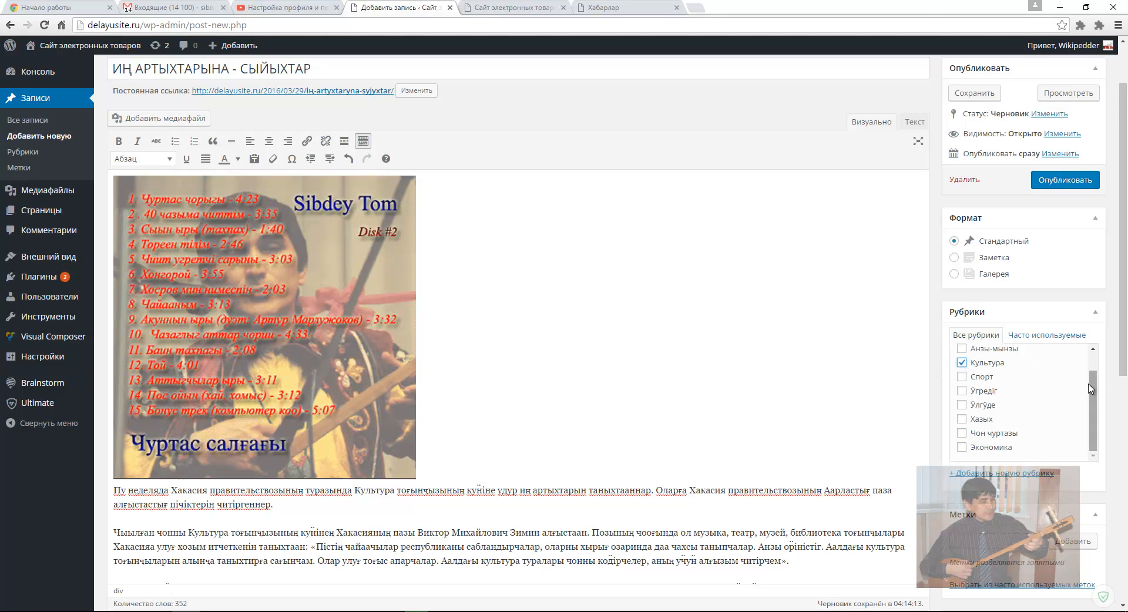
# Add a new category named Театр with Культура as its parent category.
pyautogui.scroll(-1, 878, 420)
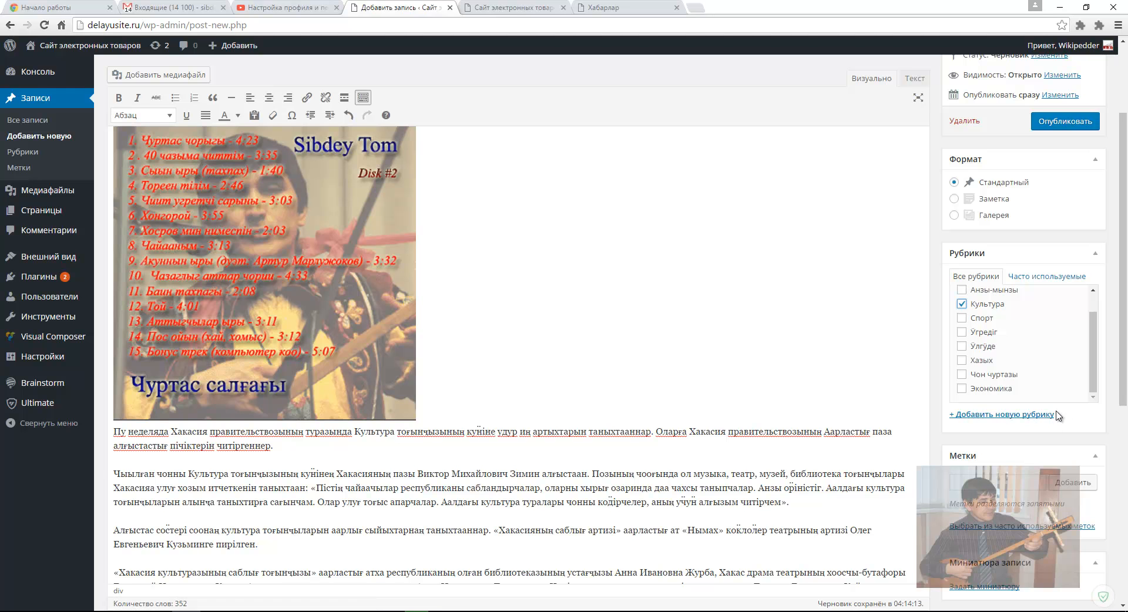
pyautogui.click(1007, 416)
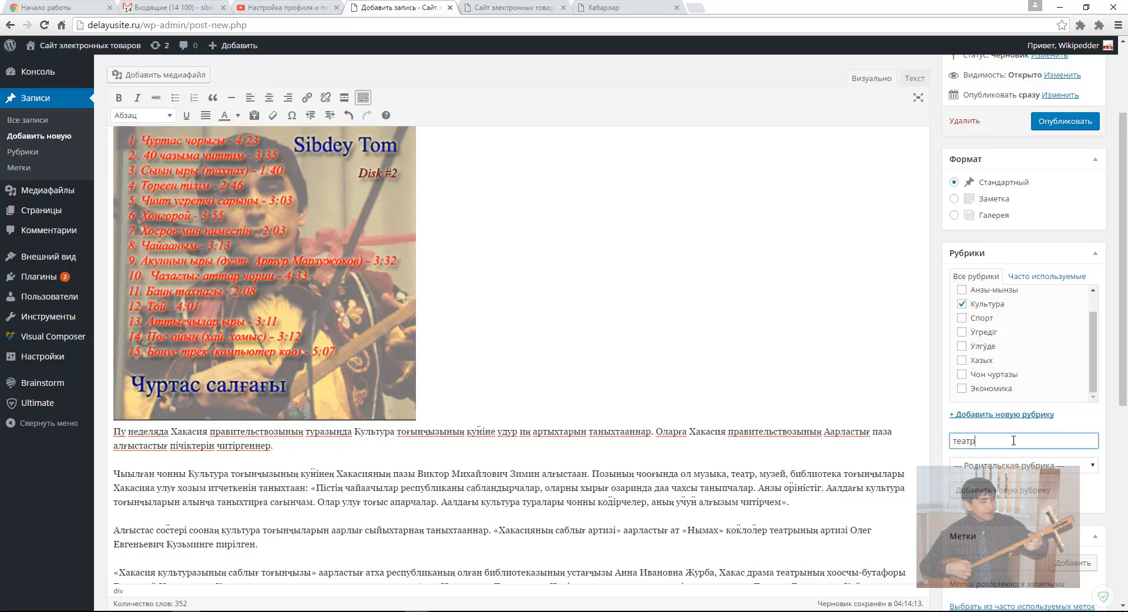
pyautogui.click(1065, 507)
pyautogui.click(963, 443)
pyautogui.write('Т')
pyautogui.click(1095, 497)
pyautogui.click(1092, 468)
pyautogui.click(1029, 516)
pyautogui.click(1081, 503)
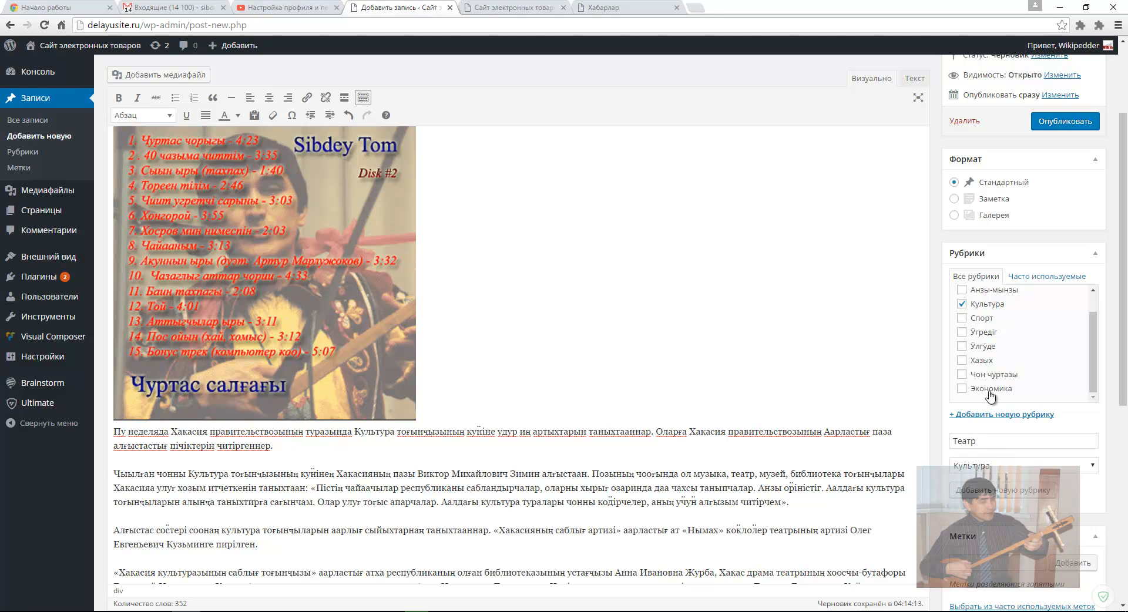
pyautogui.click(989, 495)
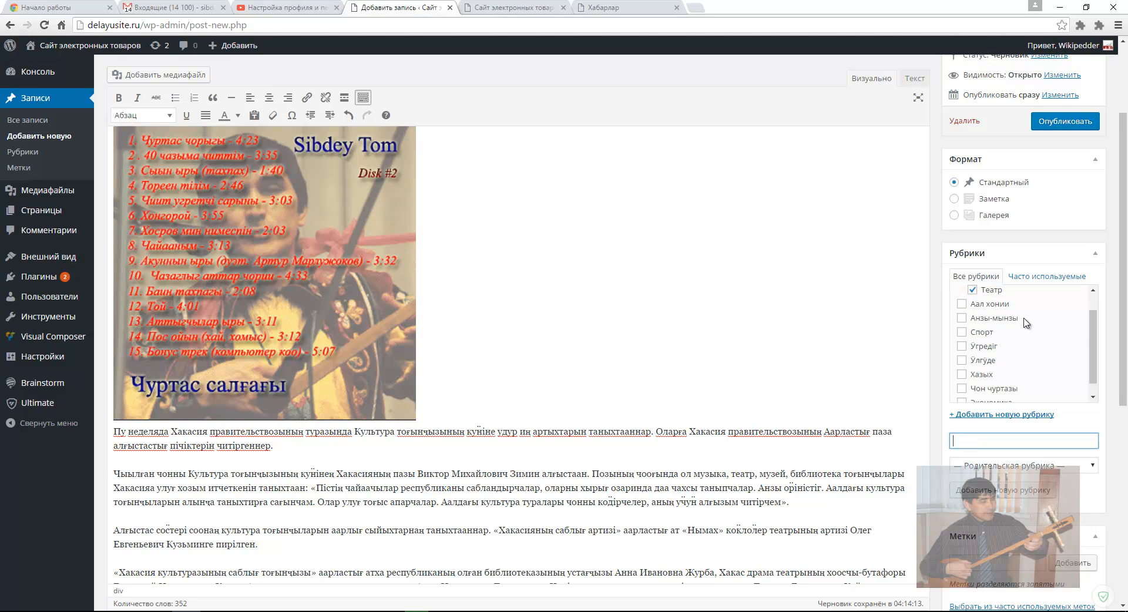
# Publish the post with the categories Культура and Театр assigned.
pyautogui.scroll(1, 1037, 360)
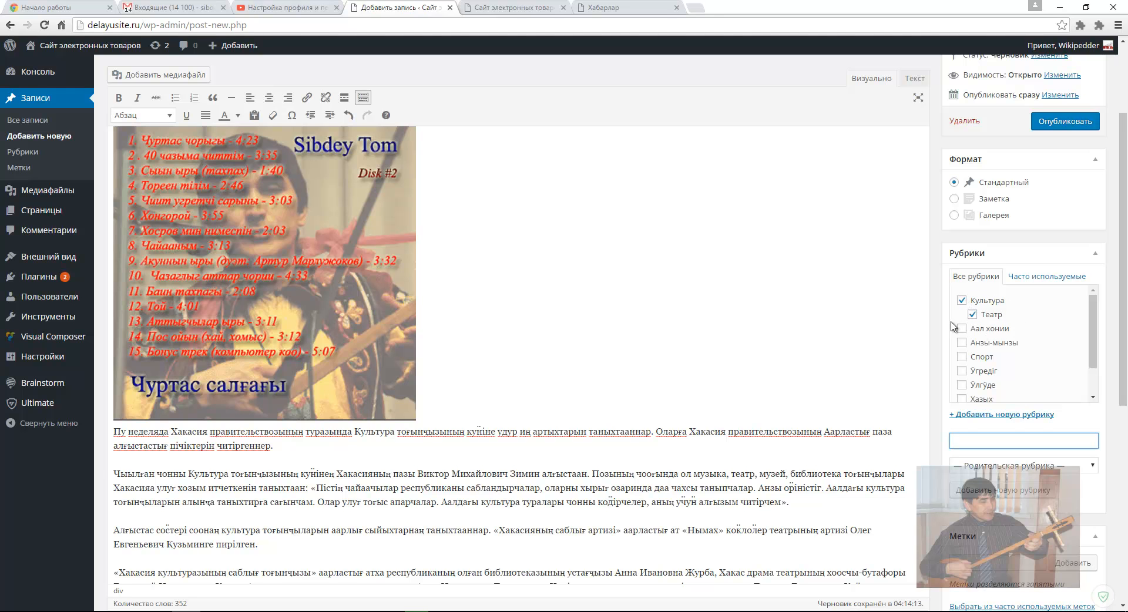
pyautogui.scroll(1, 973, 354)
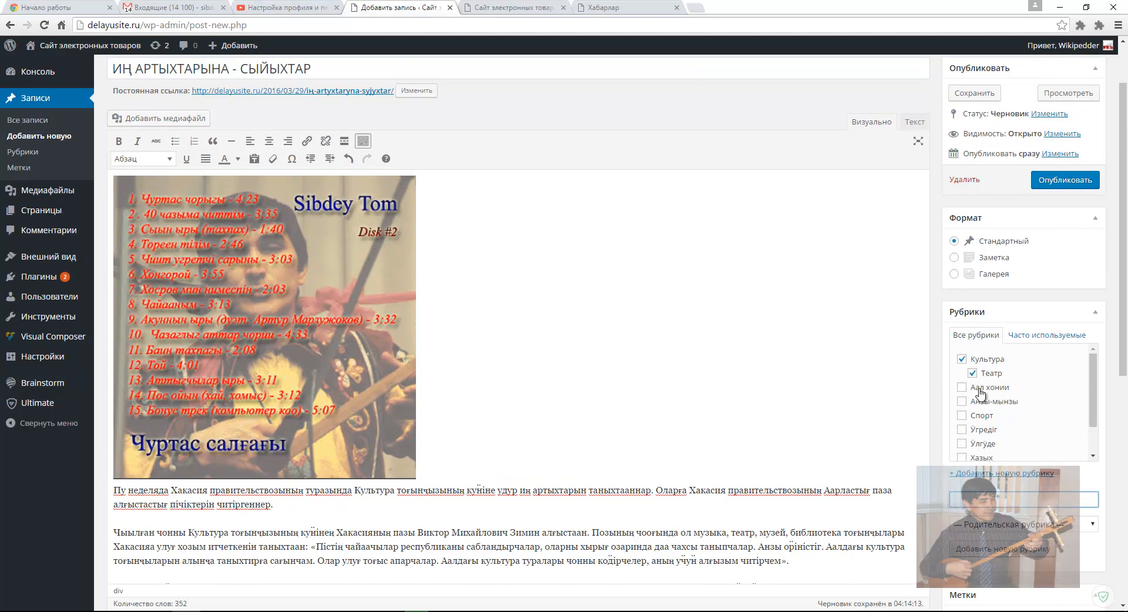
pyautogui.click(1077, 183)
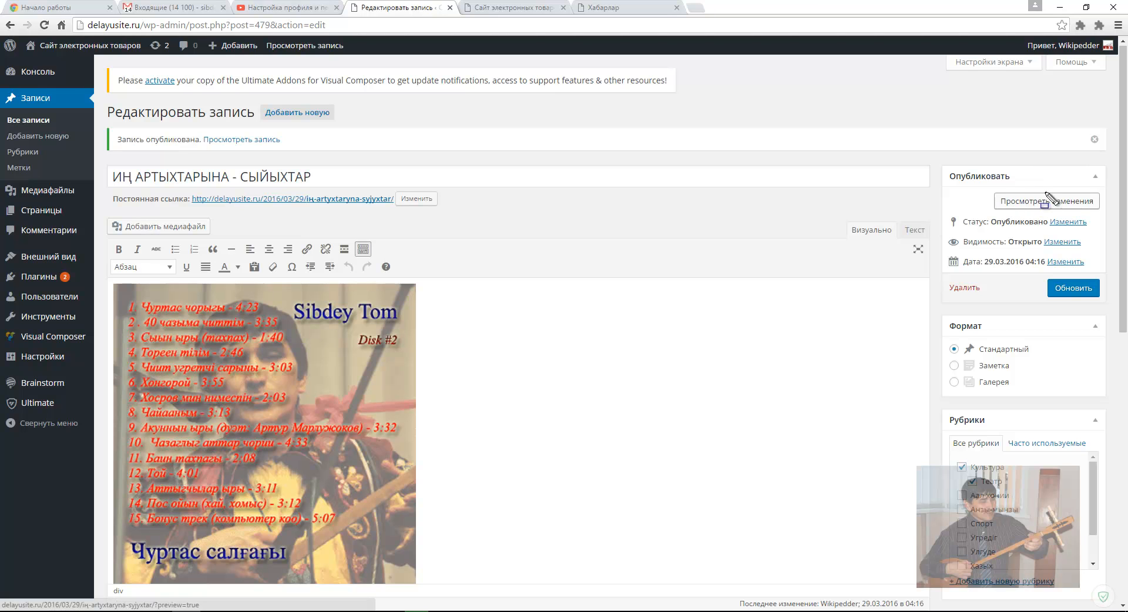
pyautogui.moveTo(988, 176); pyautogui.dragTo(1101, 224)
pyautogui.press('Escape')
# Preview the published post on the site and look through its title, image, text and category line.
pyautogui.click(1069, 203)
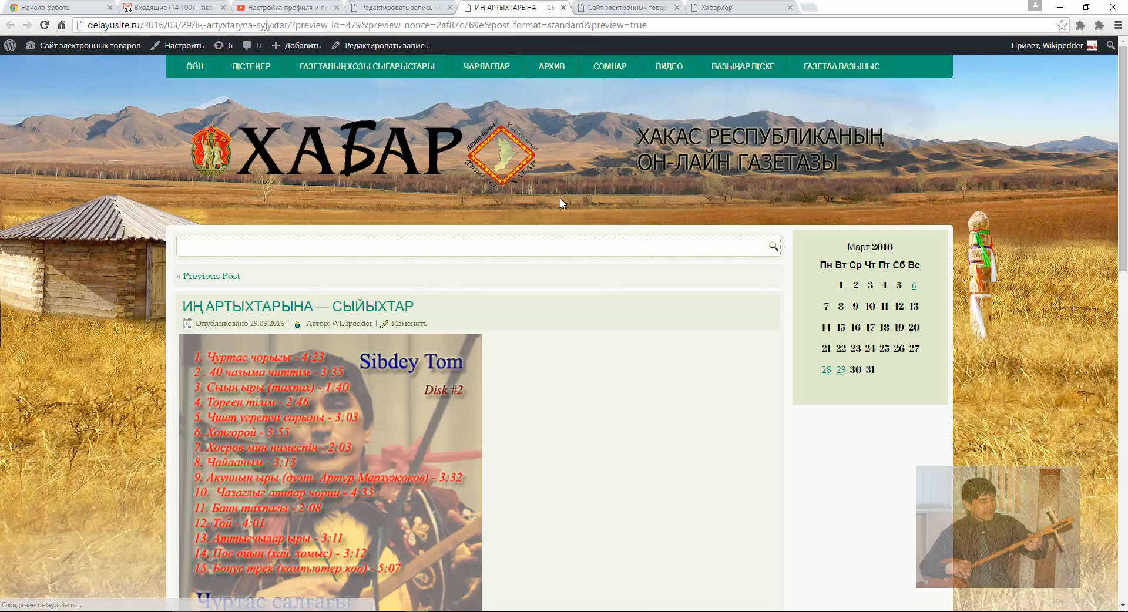
pyautogui.scroll(-2, 611, 306)
pyautogui.scroll(-10, 608, 324)
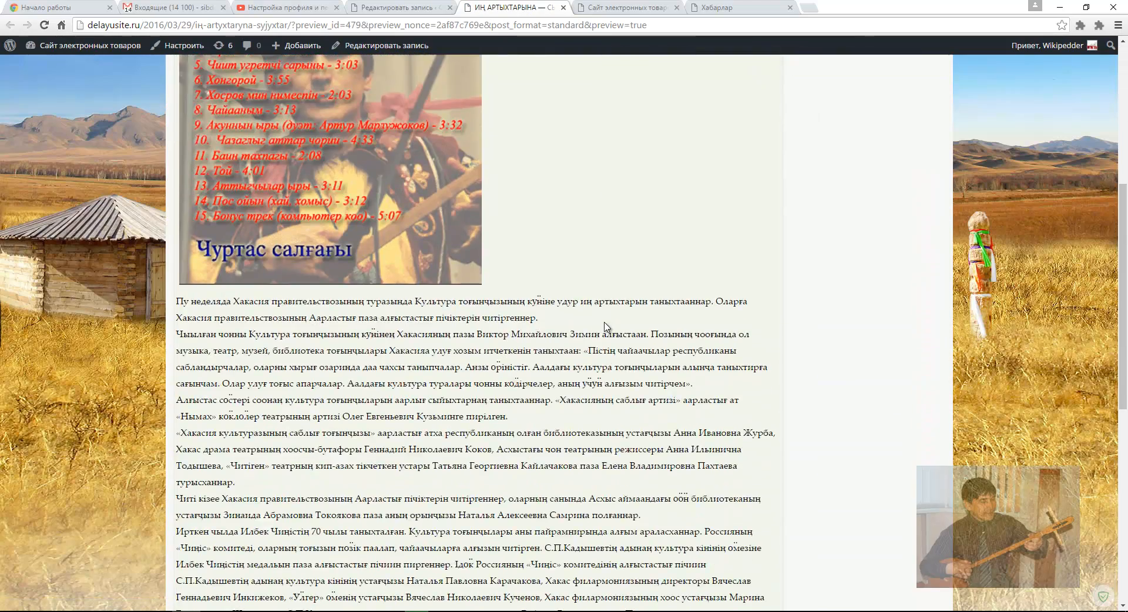
pyautogui.scroll(9, 606, 317)
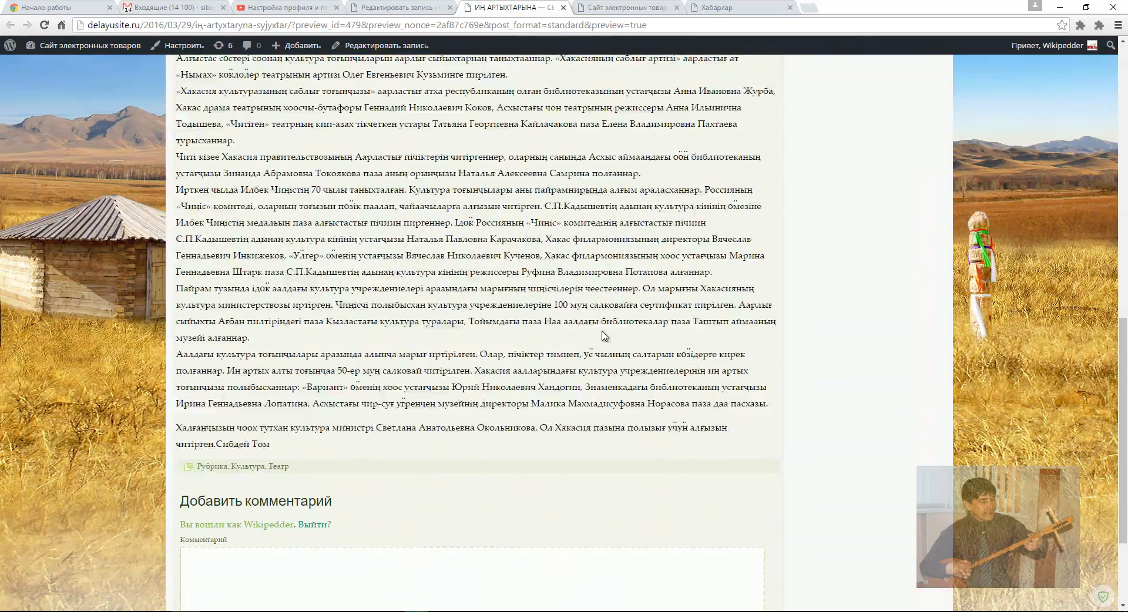
pyautogui.scroll(-7, 609, 293)
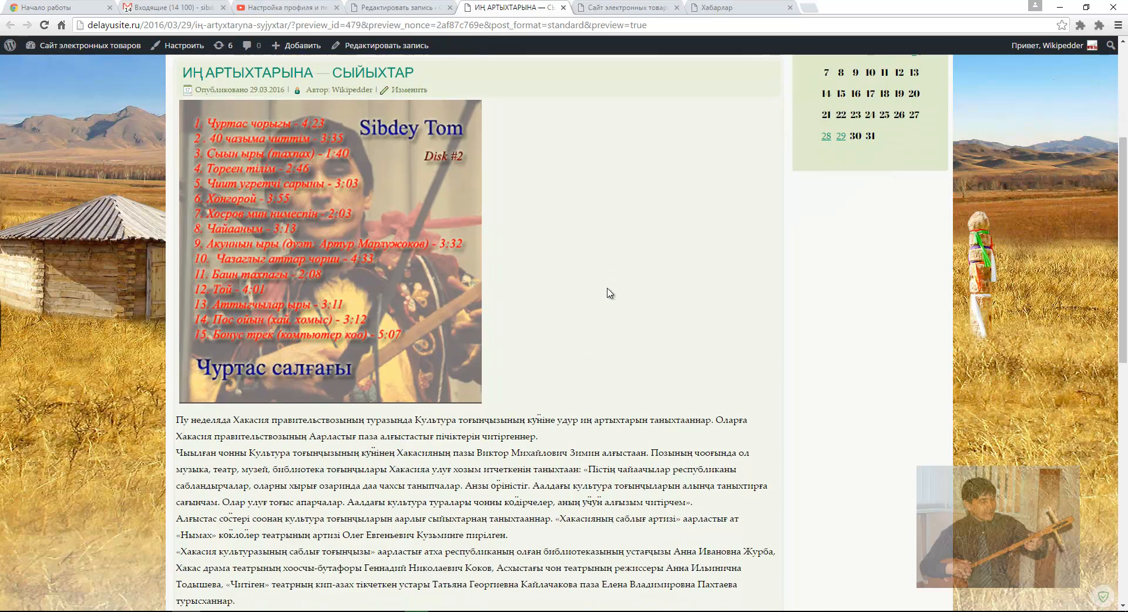
pyautogui.scroll(-3, 608, 302)
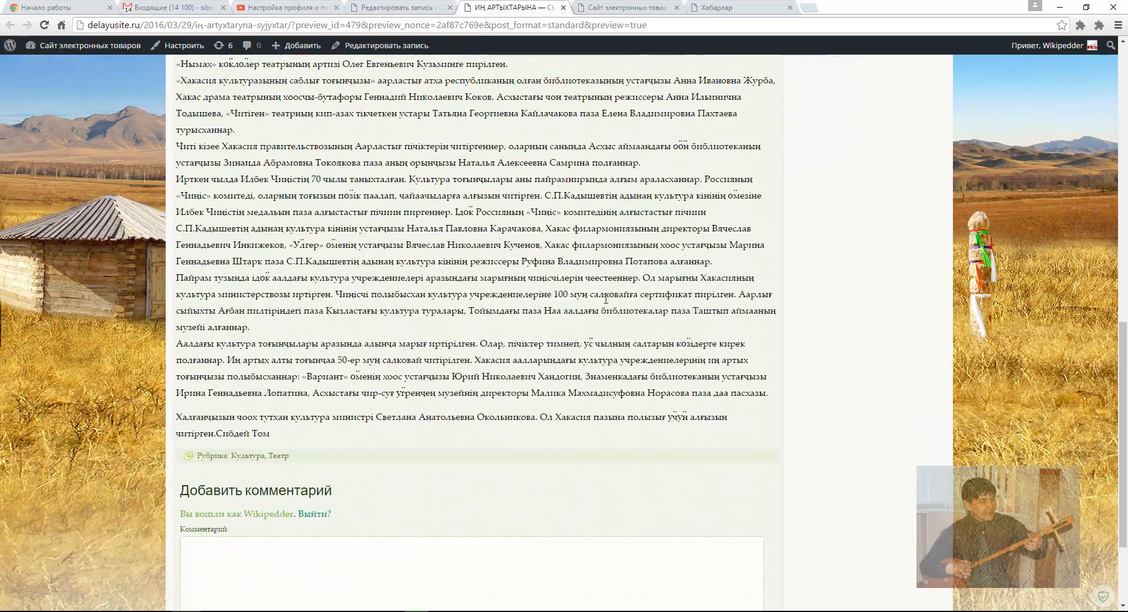
pyautogui.scroll(12, 610, 303)
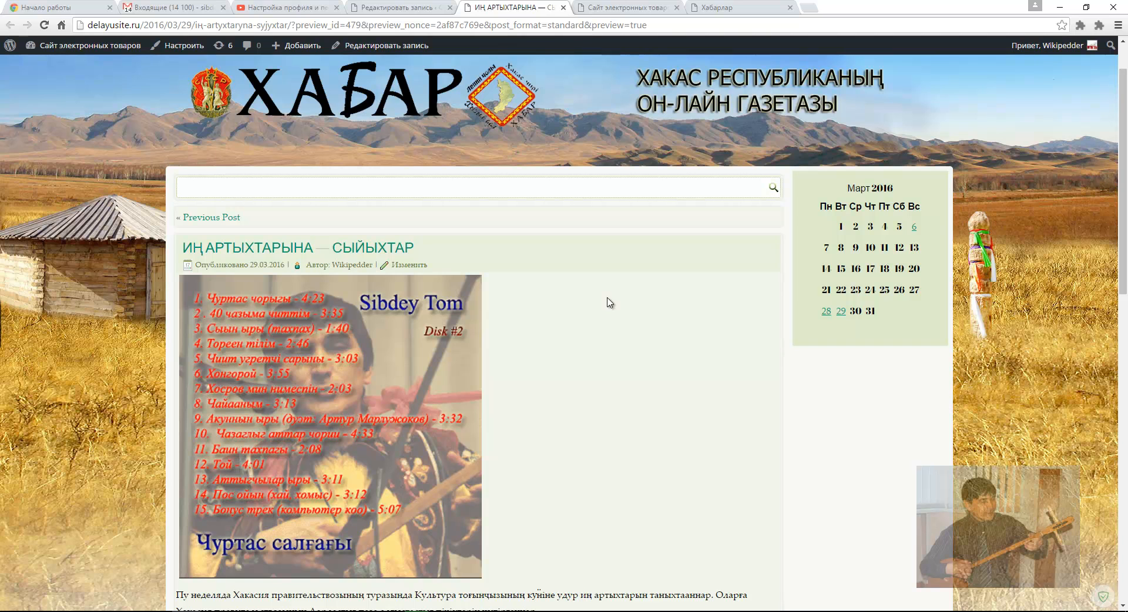